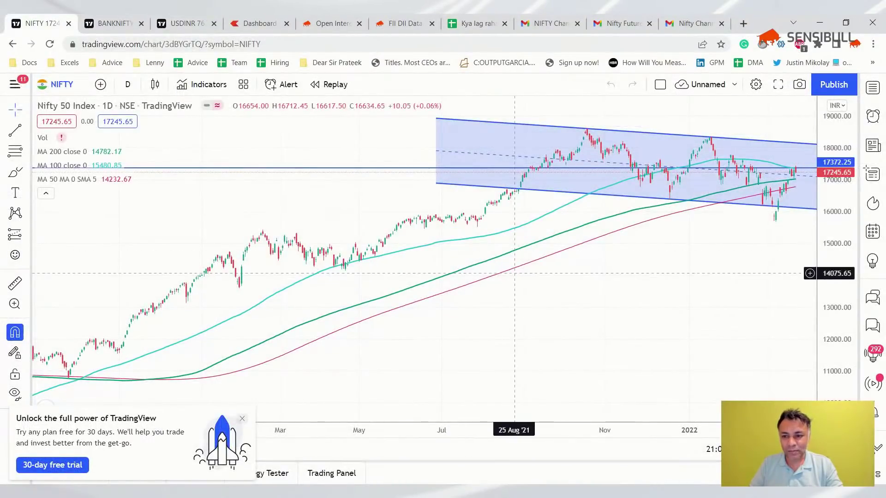
Step: Zoom, pan and stretch the NIFTY daily chart to enlarge recent months inside the descending channel
scroll(514, 273, "up", 3)
scroll(513, 274, "down", 2)
scroll(672, 288, "up", 3)
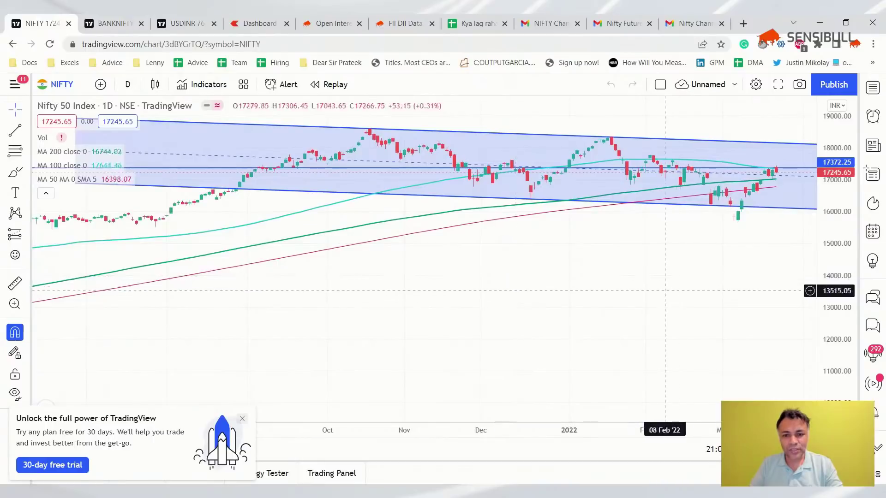
scroll(652, 297, "down", 3)
left_click_drag(663, 288, 460, 283)
left_click_drag(833, 300, 724, 367)
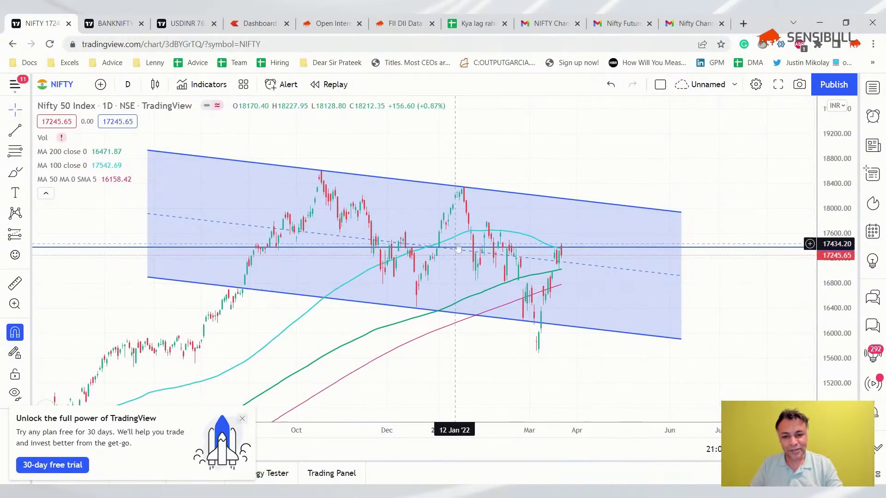
scroll(452, 244, "up", 1)
scroll(438, 322, "left", 3)
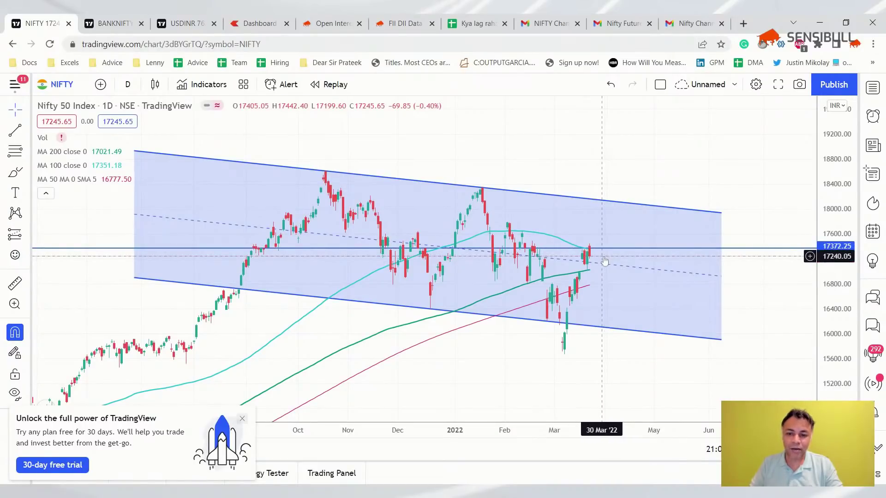
scroll(601, 261, "up", 2)
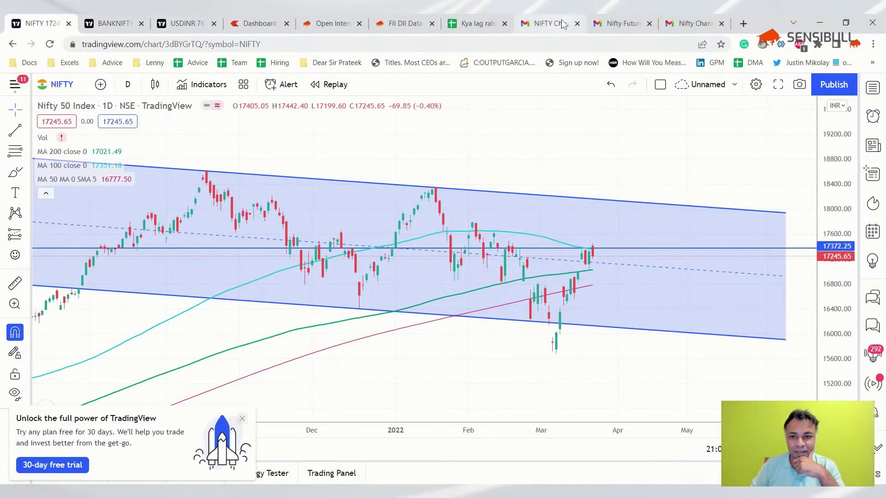
Step: View the channel chart attached to the NIFTY Channel Hourly email full-size
left_click(545, 24)
left_click(222, 334)
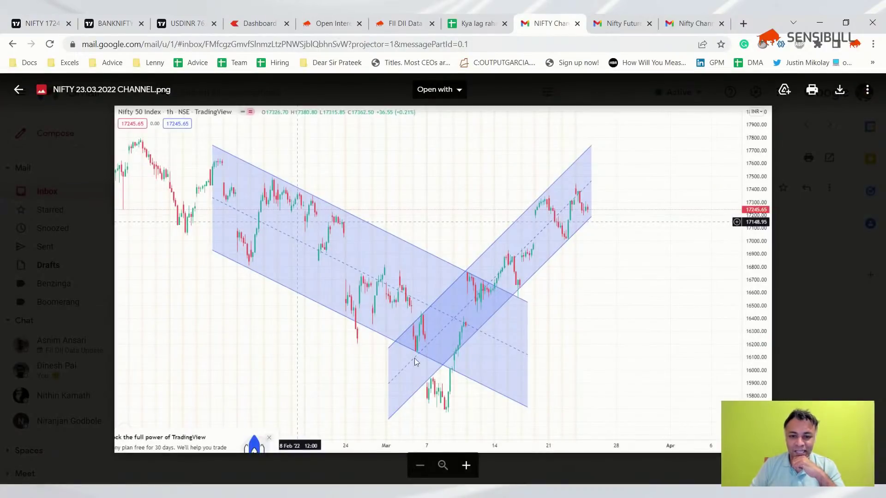
key("Escape")
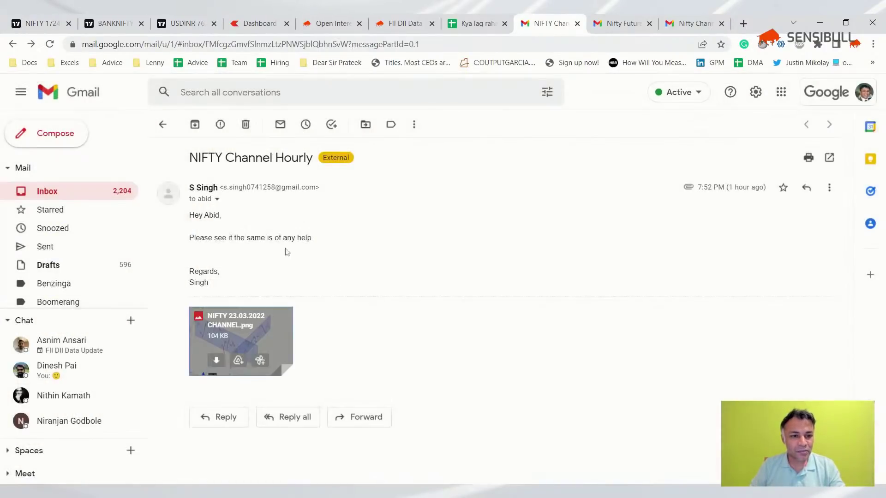
left_click(248, 341)
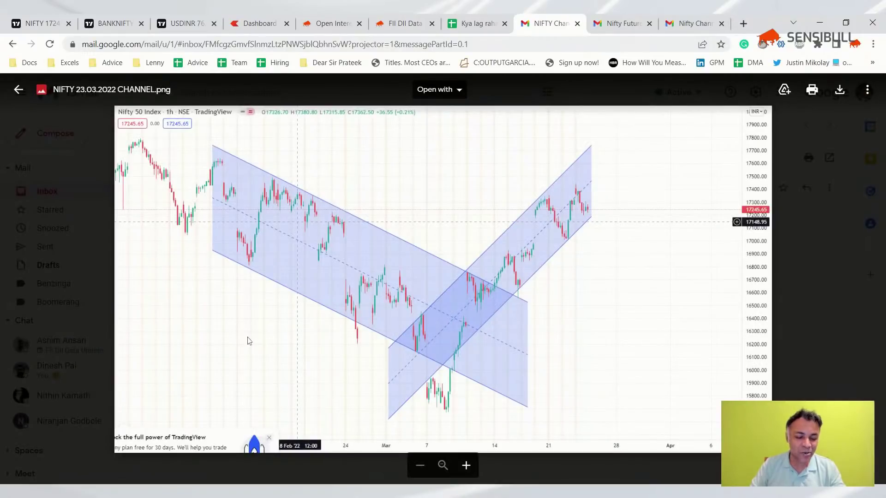
key("Escape")
left_click(248, 341)
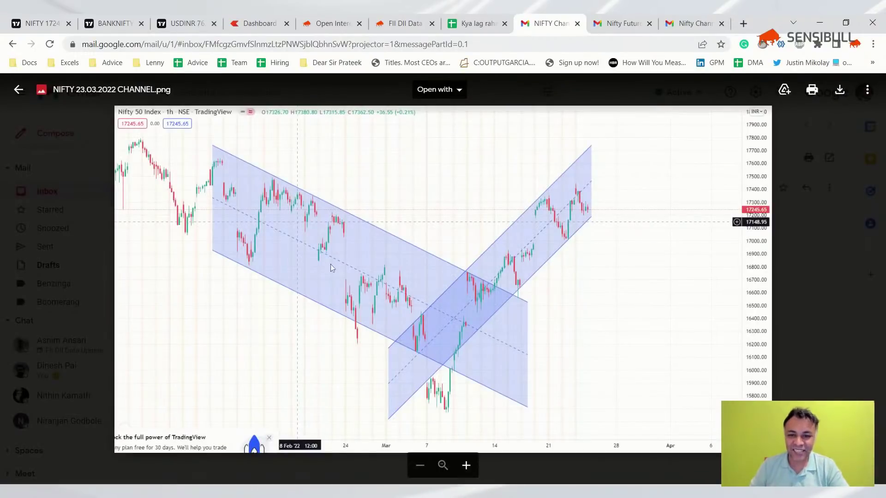
Step: Compare the Nifty Futures and Nifty Channel chart images, then return to TradingView
left_click(623, 23)
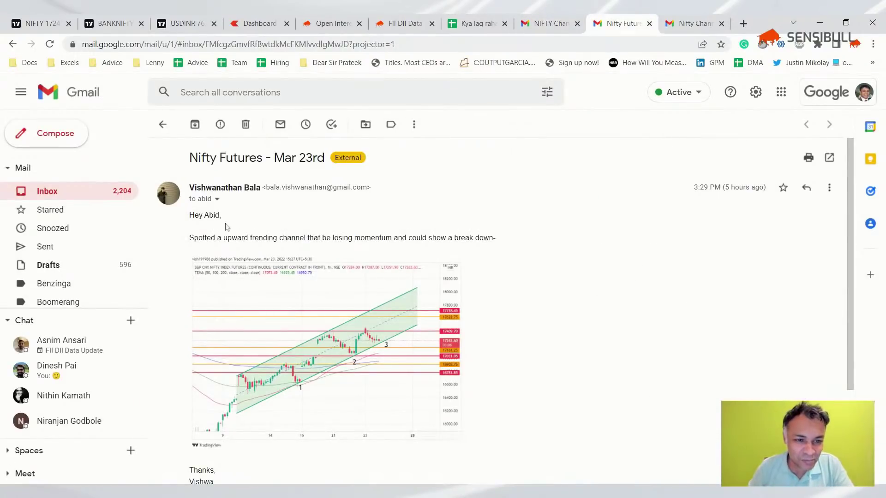
left_click(273, 338)
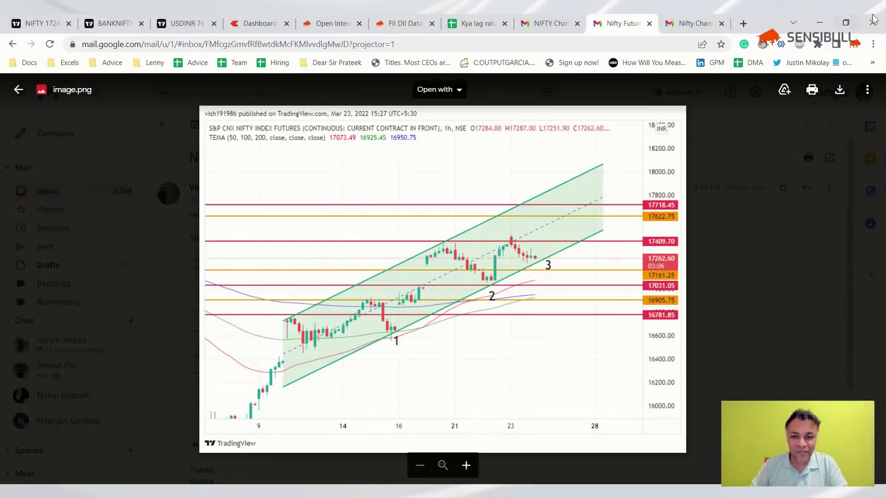
left_click(708, 19)
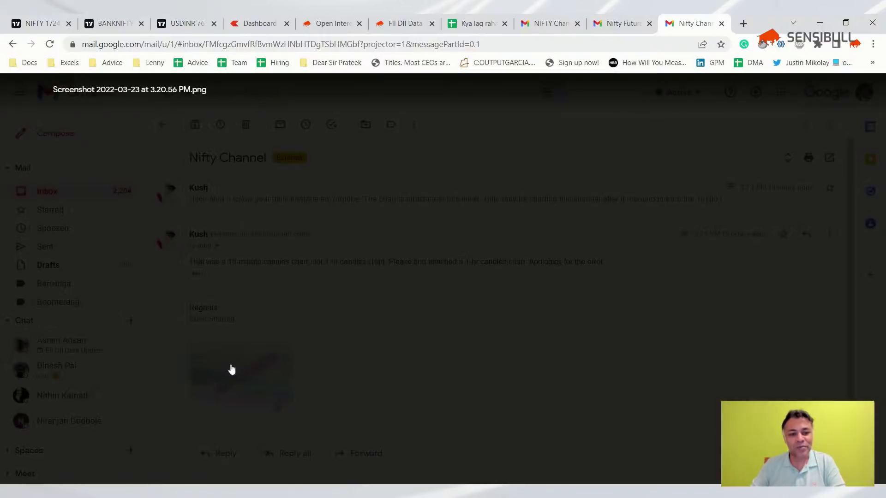
left_click(232, 369)
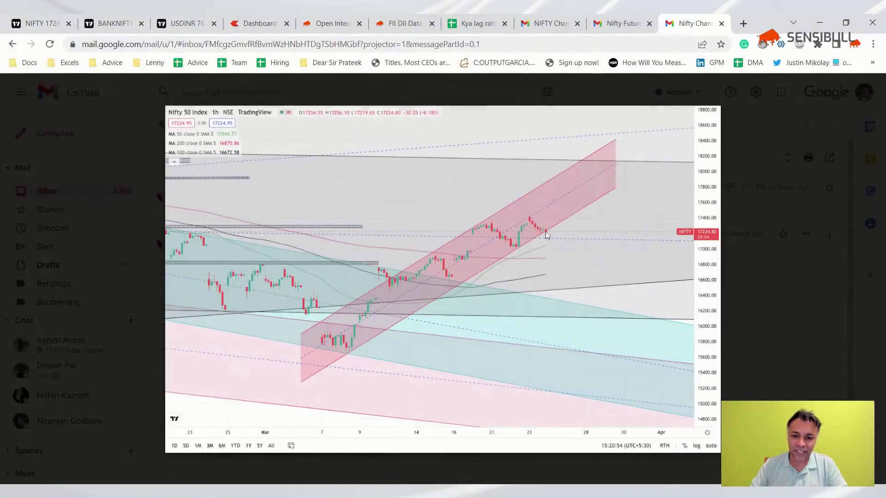
left_click(620, 23)
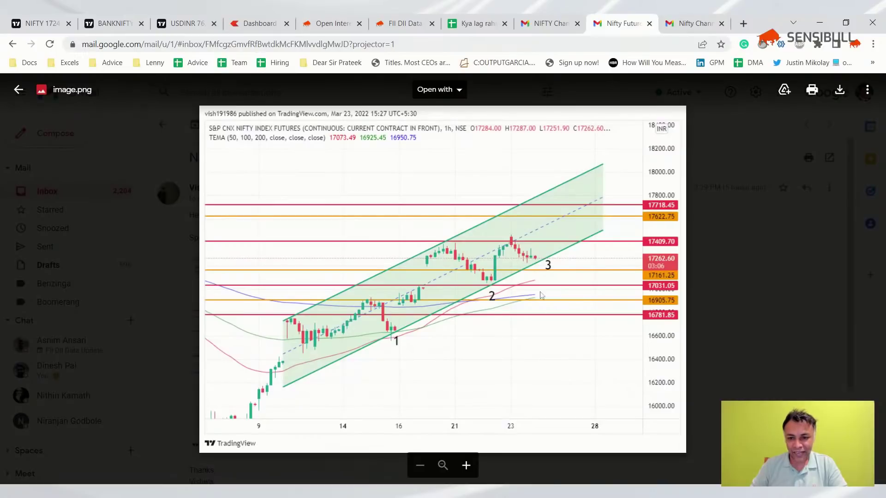
left_click(549, 23)
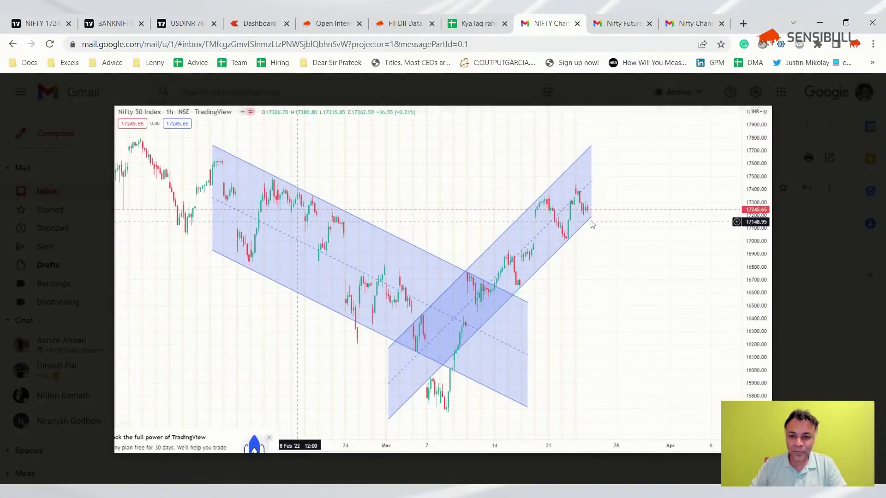
left_click(34, 23)
Step: Switch NIFTY to 1-hour candles and draw a rising parallel channel from 8 to 29 March
left_click(128, 84)
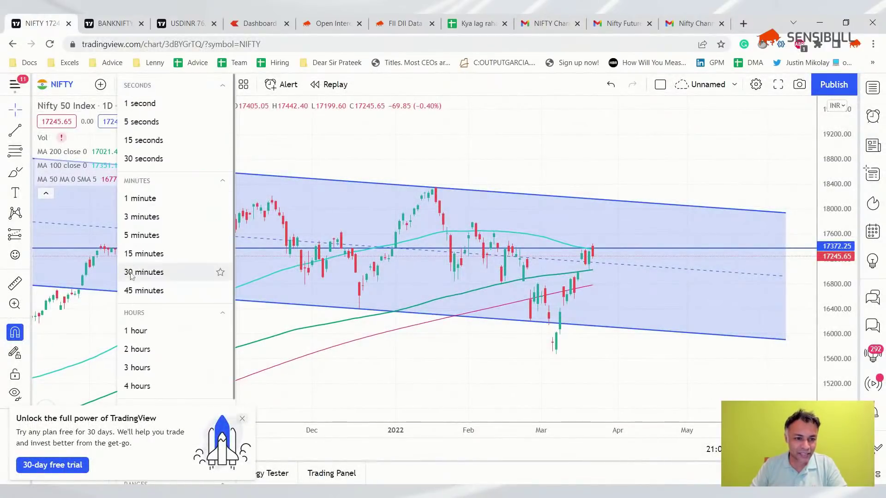
left_click(139, 334)
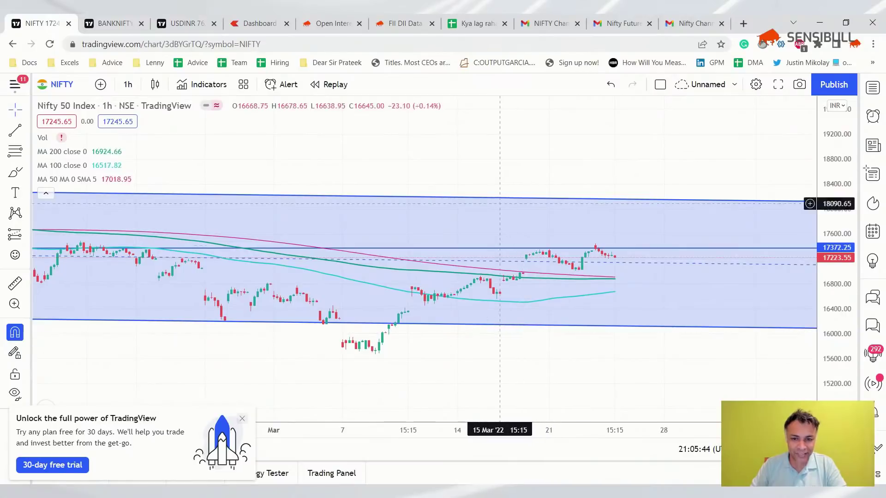
left_click(26, 132)
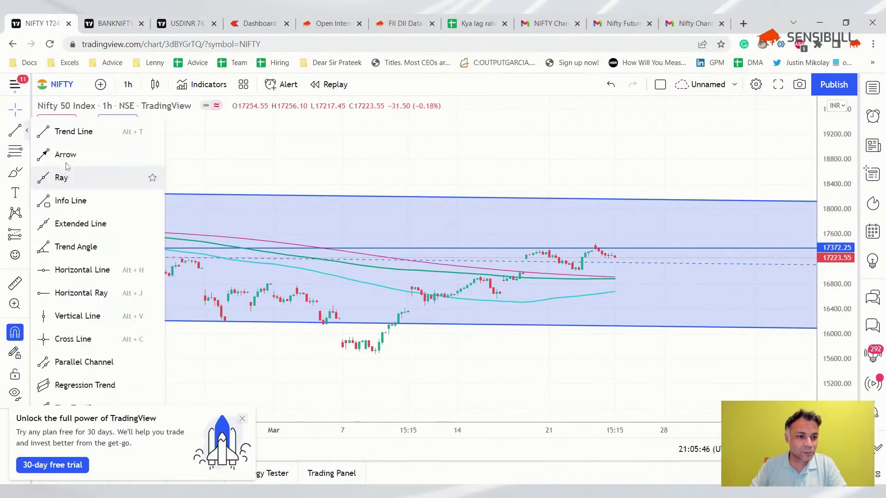
left_click(88, 356)
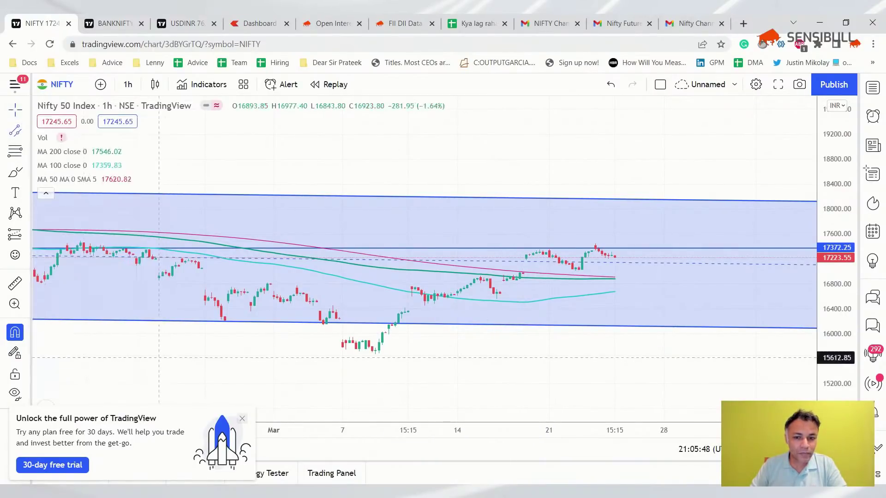
left_click(408, 311)
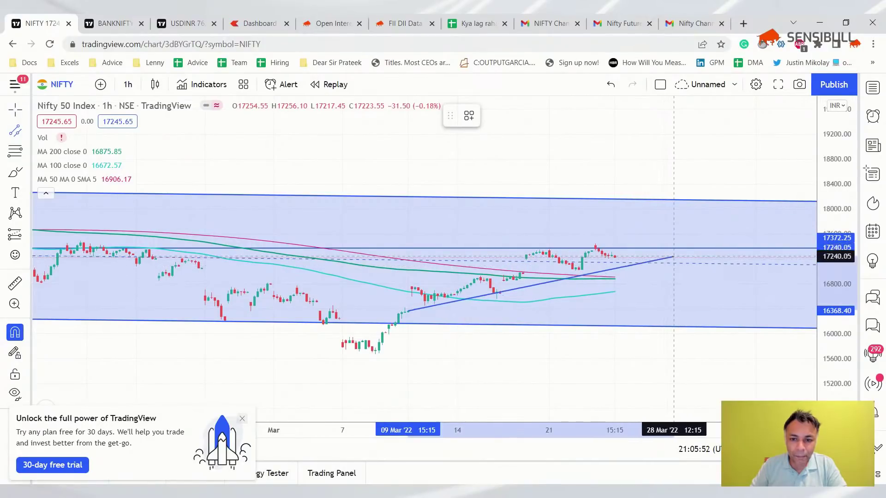
left_click(670, 246)
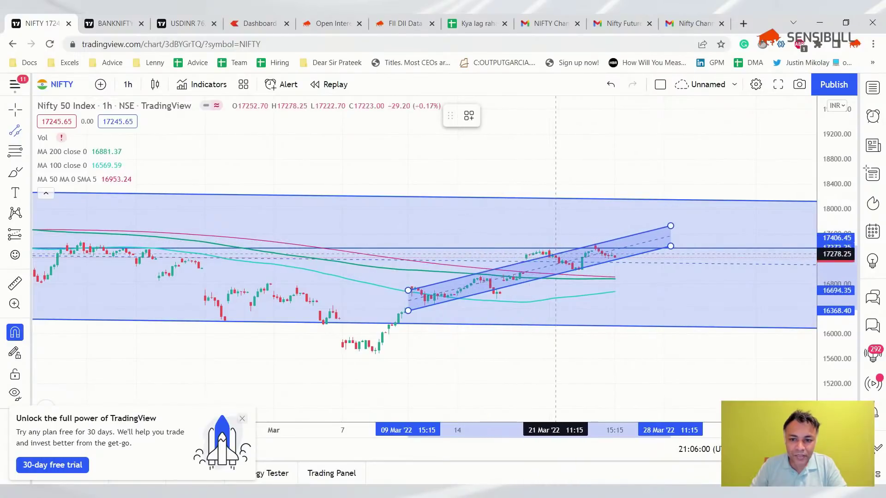
left_click(519, 256)
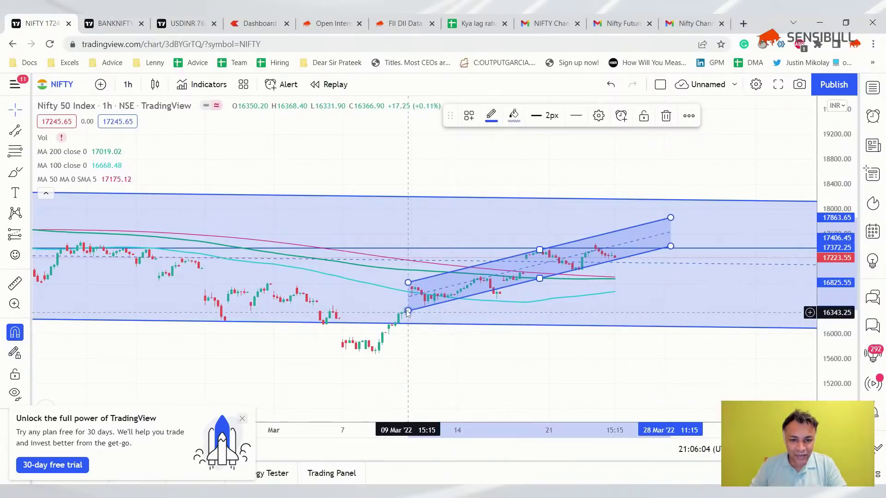
mouse_move(407, 310)
left_mouse_down()
mouse_move(344, 325)
mouse_move(339, 299)
mouse_move(379, 329)
mouse_move(394, 299)
mouse_move(377, 309)
mouse_move(396, 310)
mouse_move(395, 321)
mouse_move(391, 292)
mouse_move(379, 290)
left_mouse_up()
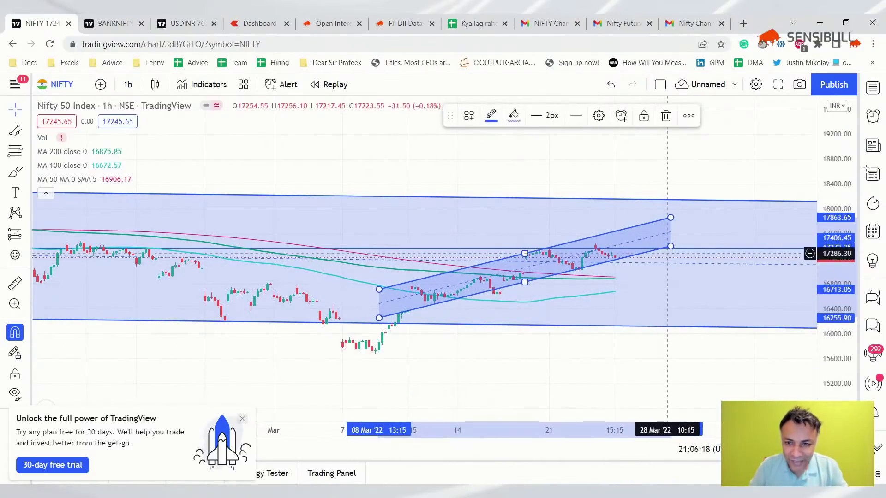
left_click_drag(670, 246, 696, 247)
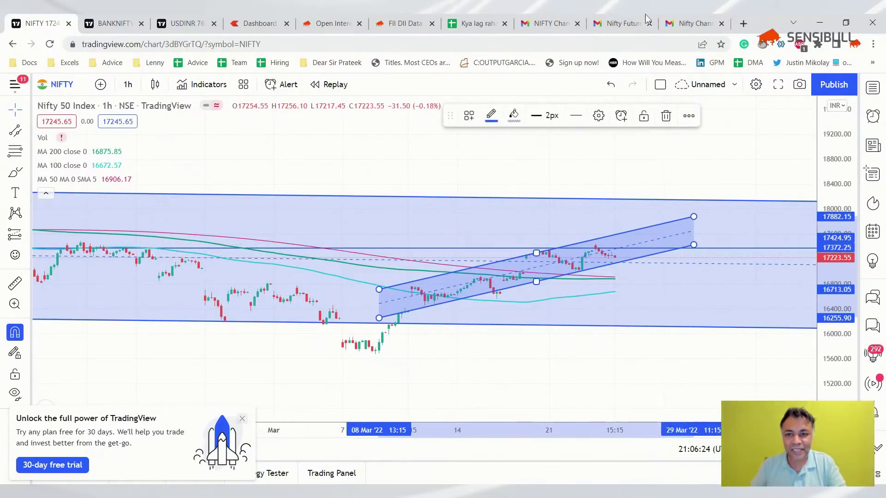
Step: Flip through the NIFTY Channel, Nifty Futures and Nifty Channel chart images in Gmail
left_click(548, 23)
left_click(617, 20)
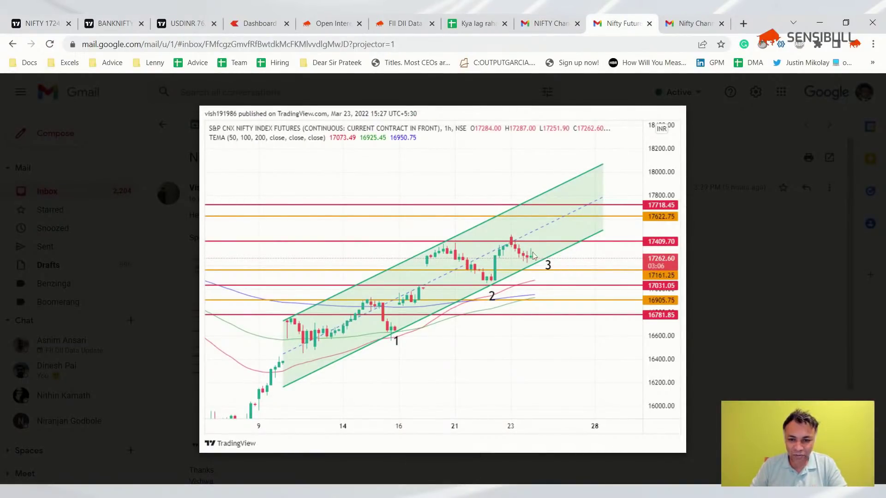
left_click(683, 21)
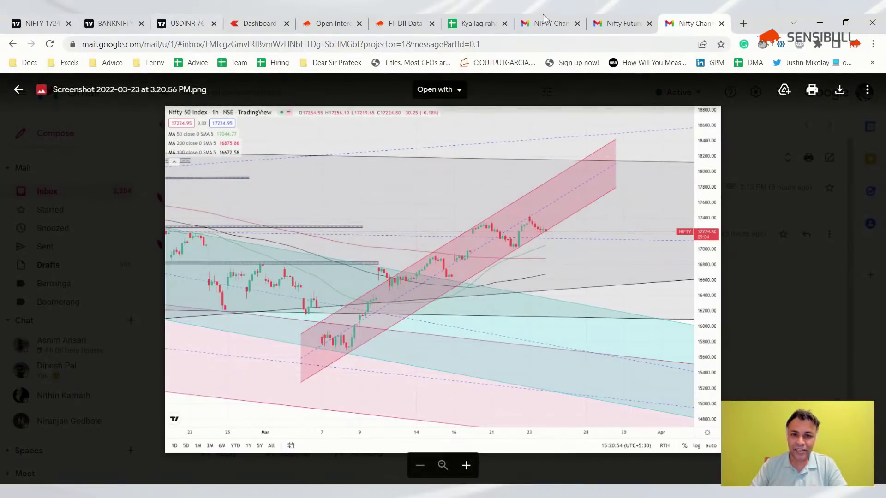
Step: Scroll Sensibull's historical option chain to read NIFTY put and call OI per strike for 24 Mar expiry
left_click(350, 19)
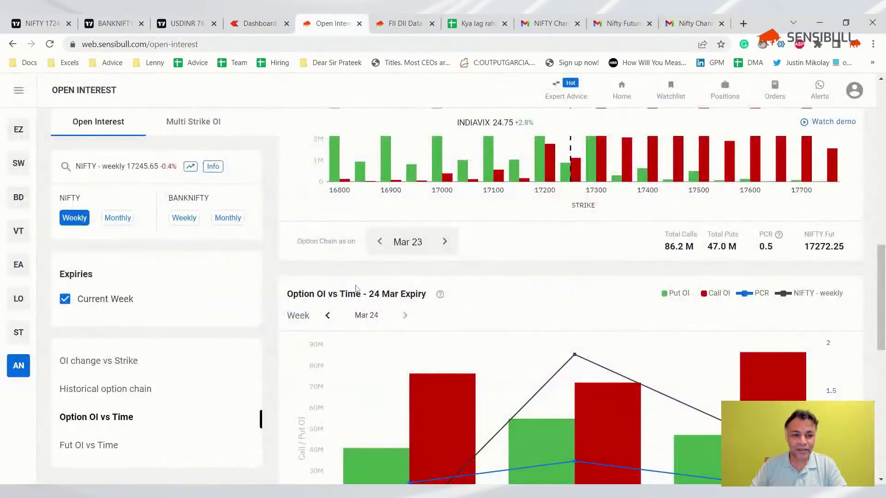
scroll(359, 292, "up", 5)
scroll(499, 282, "up", 5)
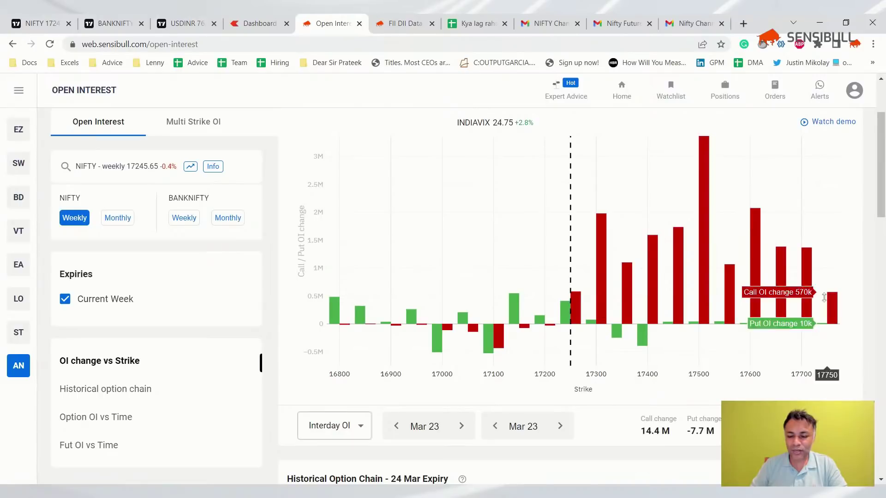
scroll(710, 346, "down", 3)
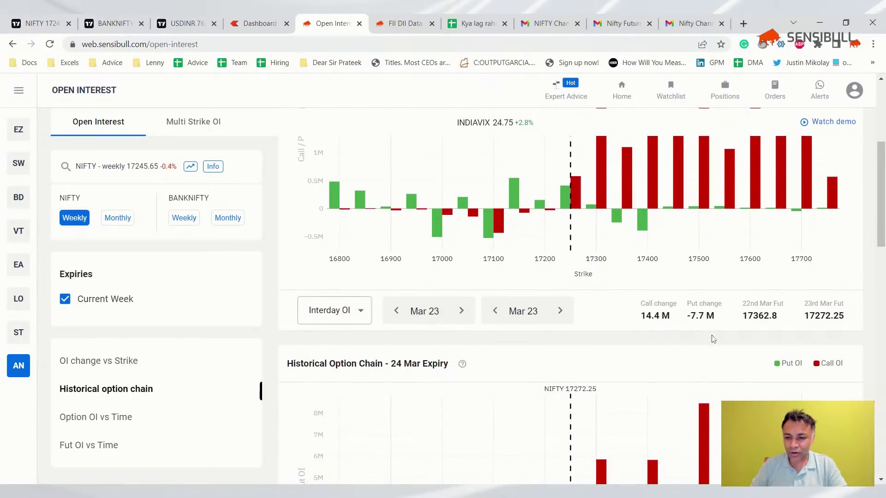
scroll(713, 330, "down", 3)
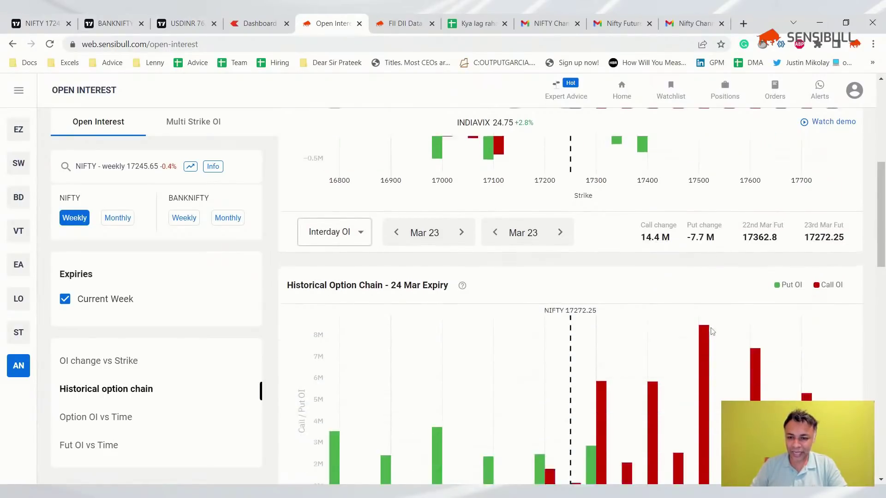
scroll(712, 332, "up", 6)
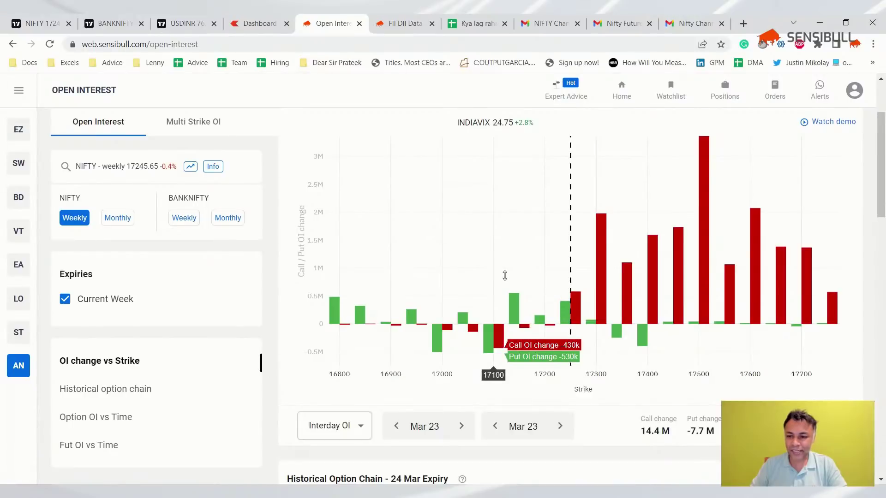
scroll(725, 259, "down", 7)
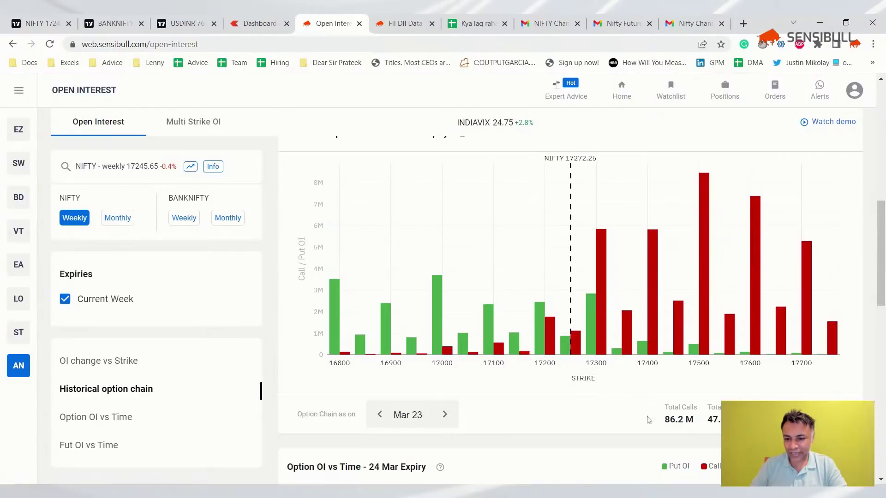
scroll(570, 304, "down", 7)
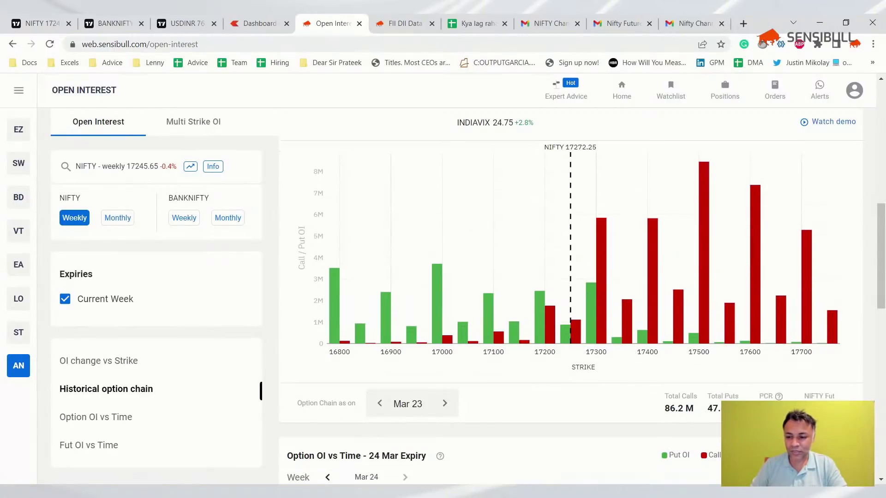
scroll(570, 304, "up", 8)
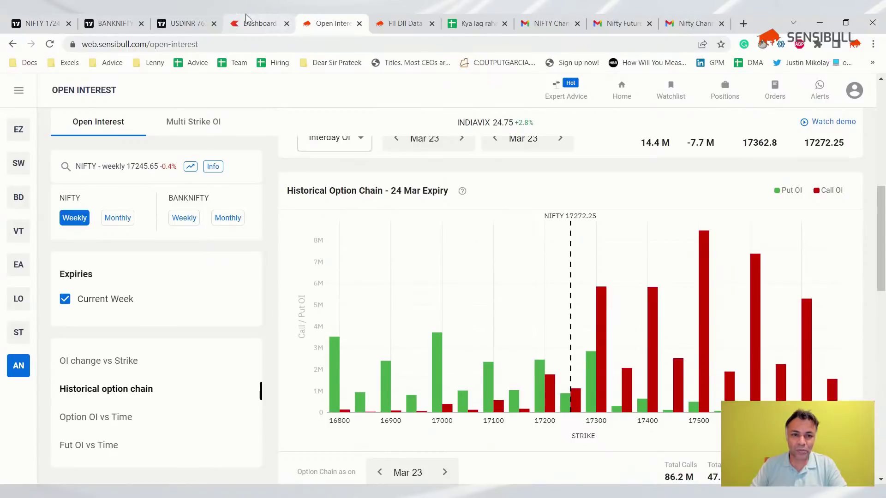
scroll(595, 185, "down", 8)
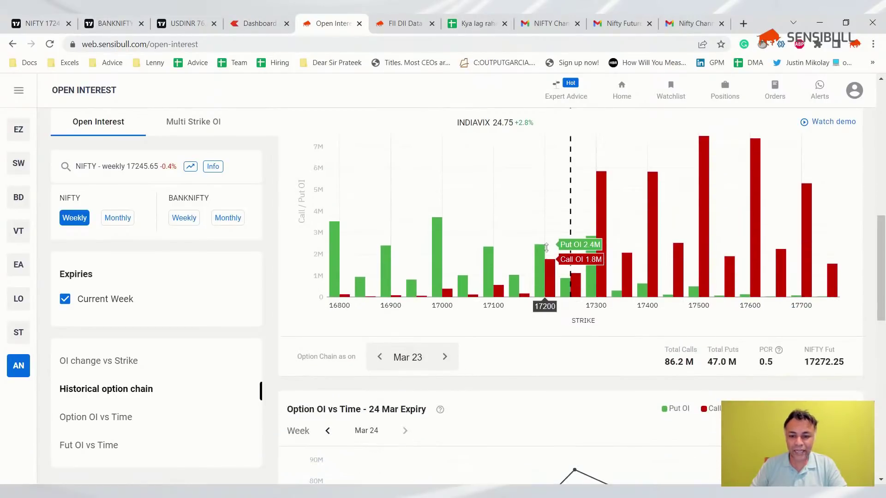
scroll(597, 170, "up", 5)
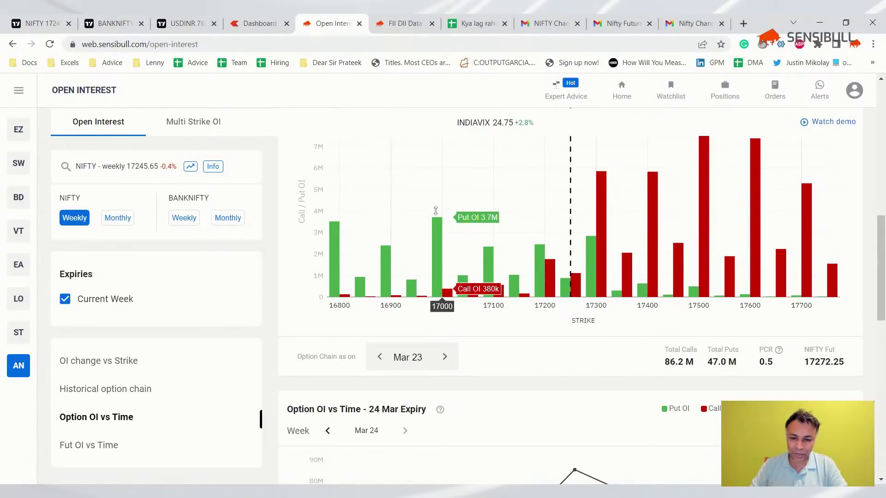
Step: Delete the word 'piercing' from the 21-Mar chart note in B4
left_click(480, 24)
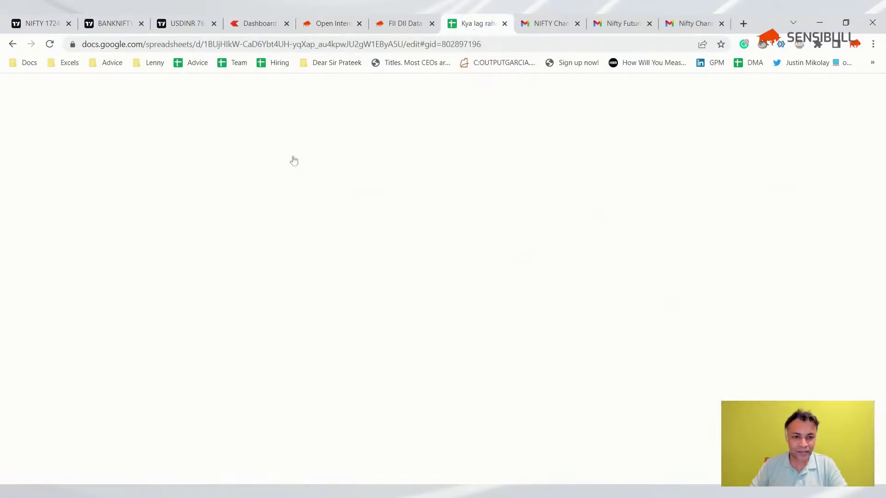
left_click(279, 224)
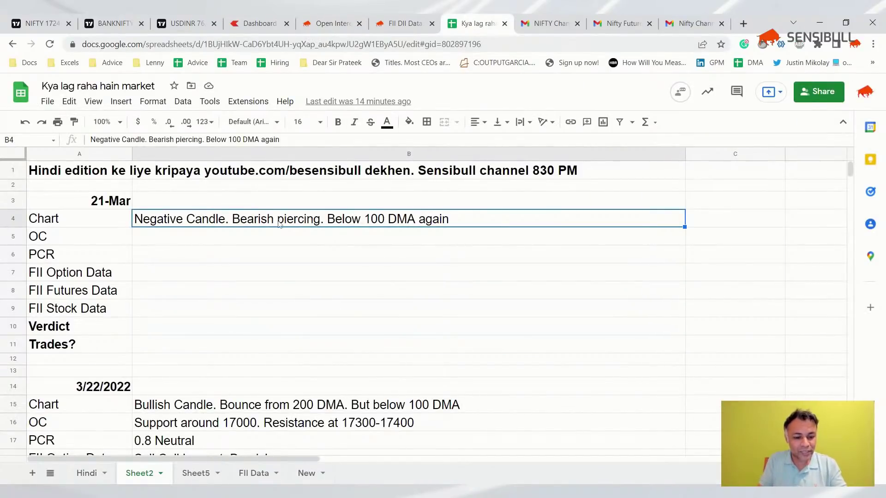
double_click(383, 218)
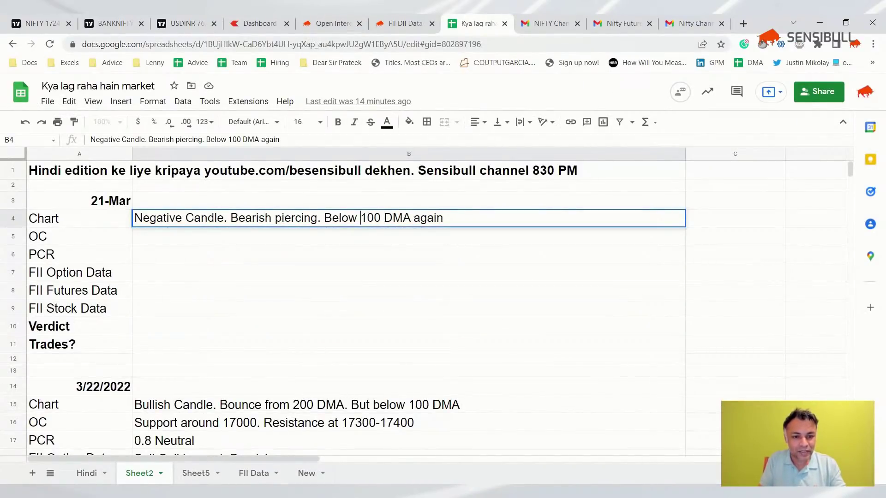
left_click_drag(272, 218, 318, 218)
key("BackSpace")
key("Return")
Step: Try appending ', Hourly upward channel under thread' to B4, then undo it
key("Up")
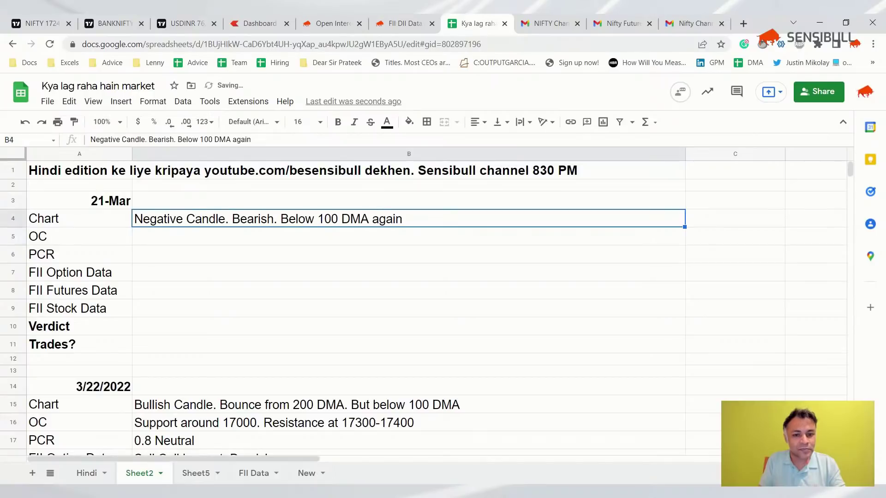
key("Return")
type(", Hour")
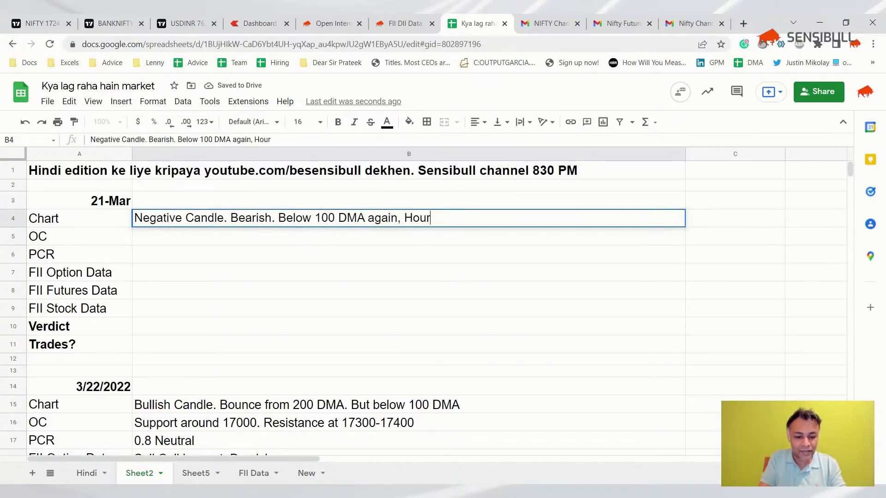
type("ly upward chan")
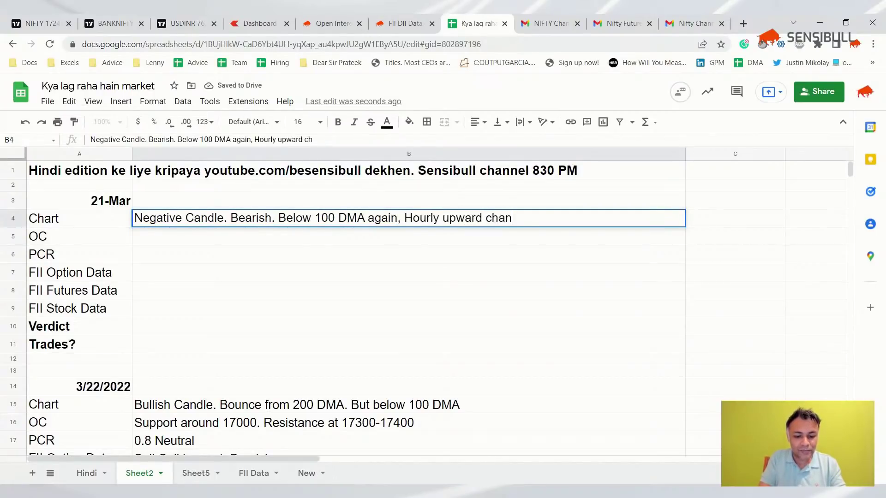
type("nel under thre")
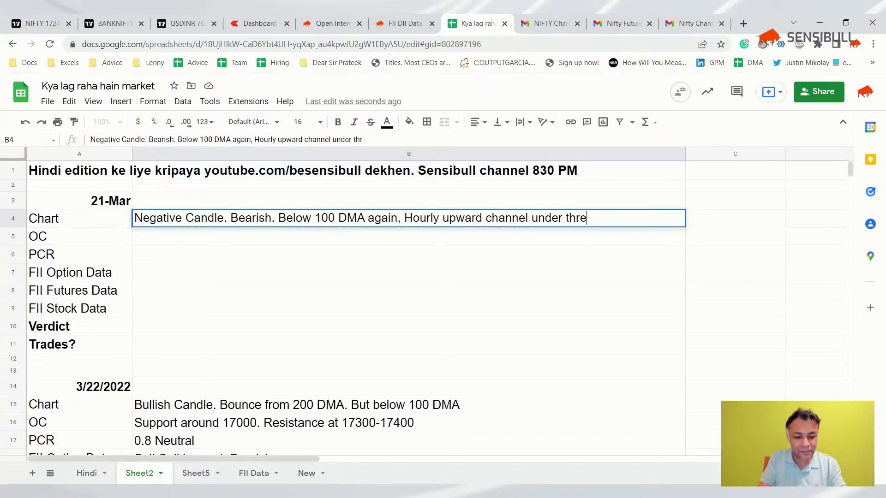
type("ad")
key("Return")
type("Bearish .")
key("Escape")
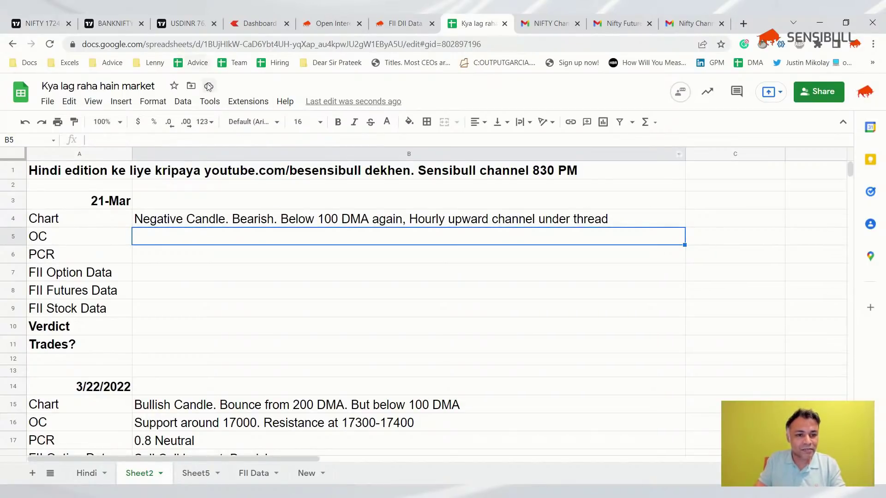
key("ctrl+z")
key("ctrl+z")
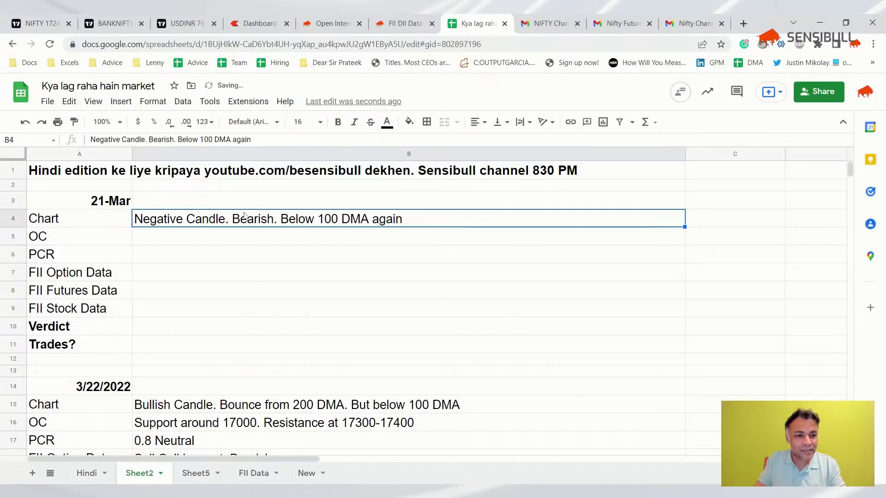
Step: Set the text colour of the OC, PCR and FII option notes in B5:B7 to black
left_click(254, 269, "shift")
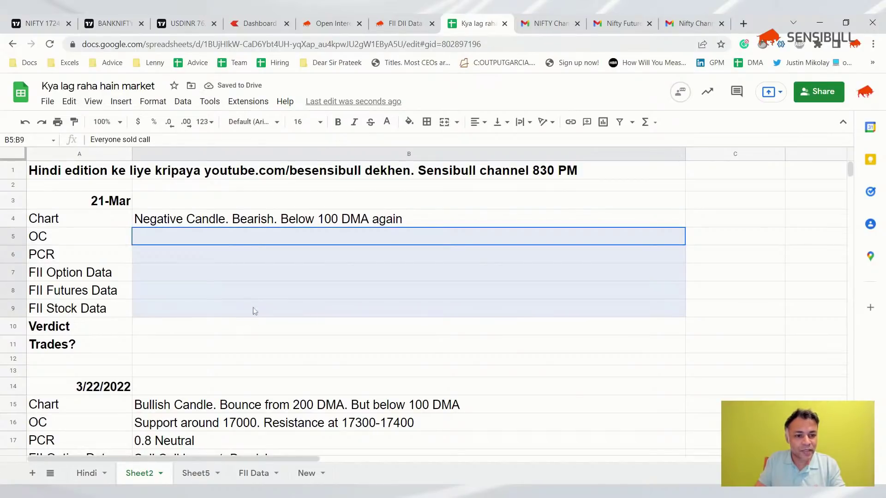
left_click(387, 121)
left_click(390, 154)
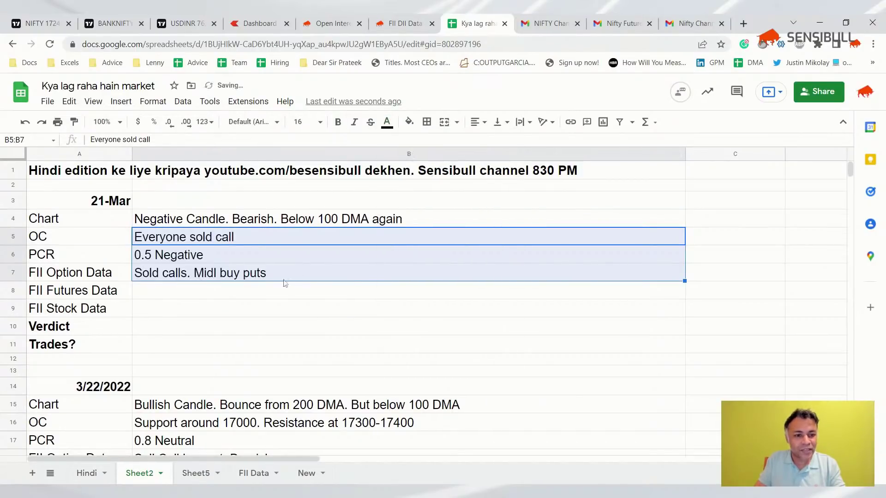
Step: Correct 'Midl' to 'Mild' in the FII option note in B7
double_click(228, 277)
key("Right")
key("Right")
key("BackSpace")
type("d")
key("Return")
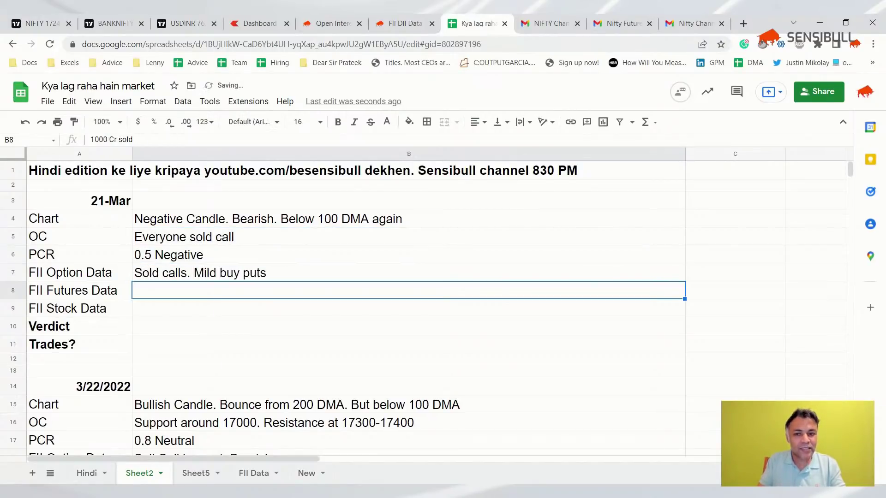
Step: Open Sensibull's FII DII Data page and scroll to the 23 Mar trading activity figures
left_click(415, 19)
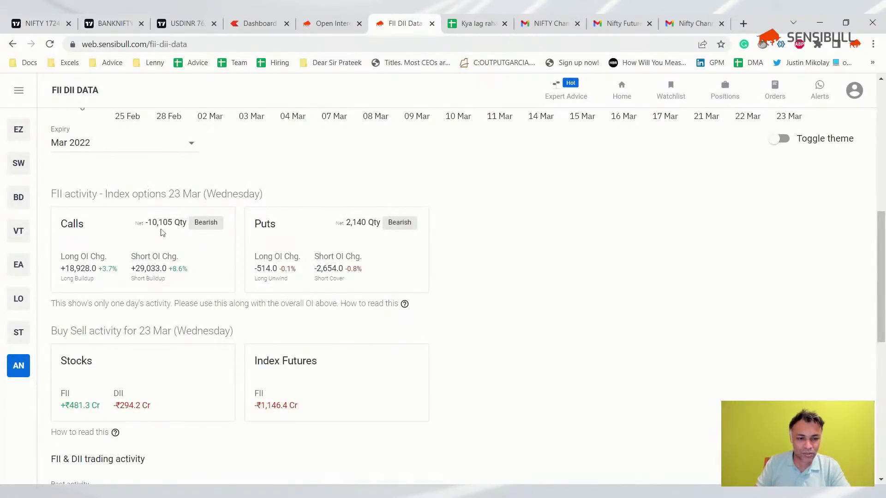
scroll(235, 330, "down", 3)
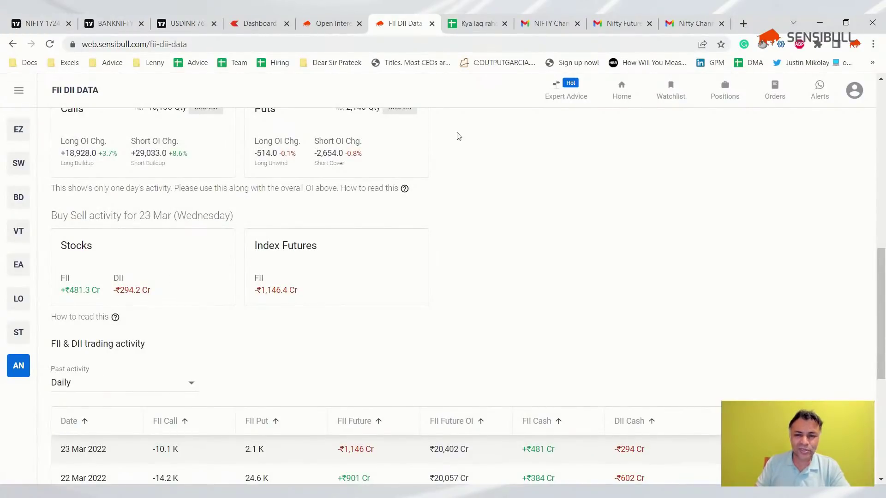
Step: Undo an accidental black fill and make the FII futures and stock notes in B8:B9 black text
left_click(475, 23)
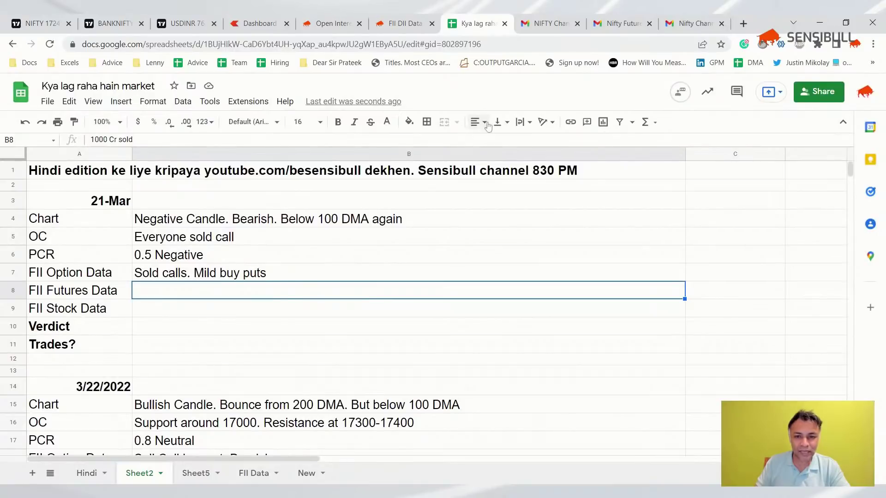
left_click(409, 122)
left_click(414, 157)
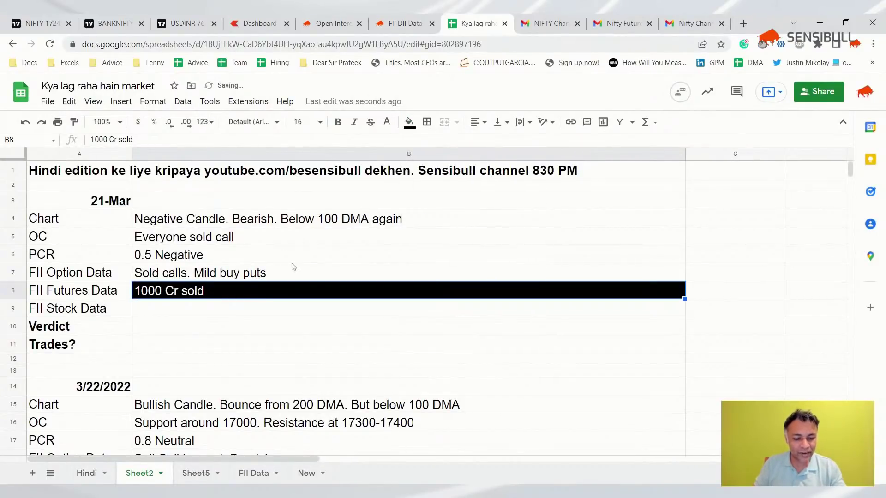
key("ctrl+z")
left_click(225, 307, "shift")
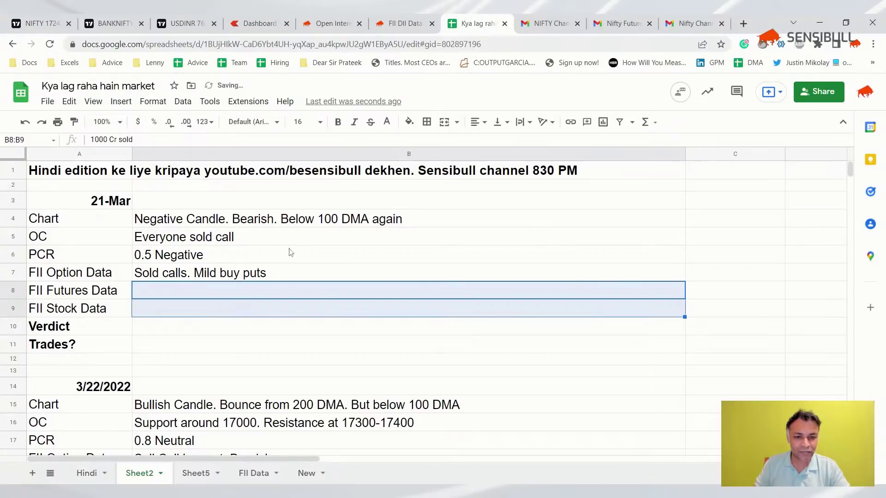
left_click(387, 122)
left_click(396, 158)
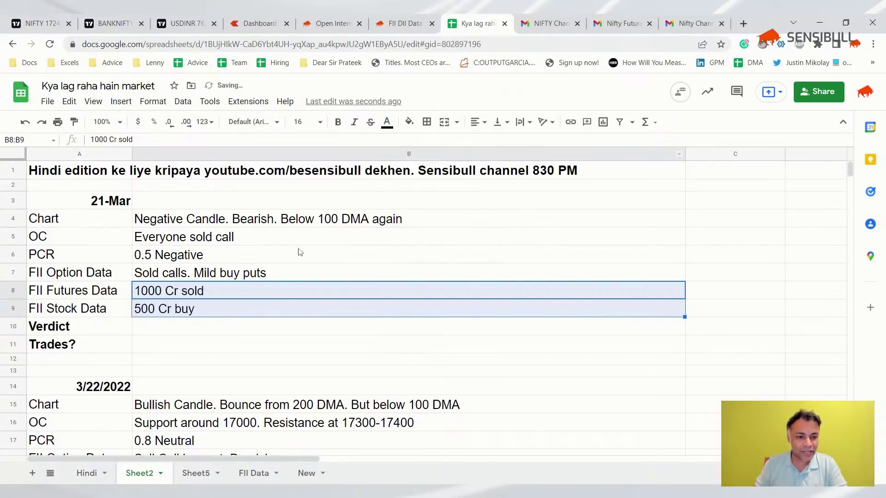
Step: Set the verdict note in B10 and the trades note in B11 to black text
left_click(196, 332)
left_click(386, 123)
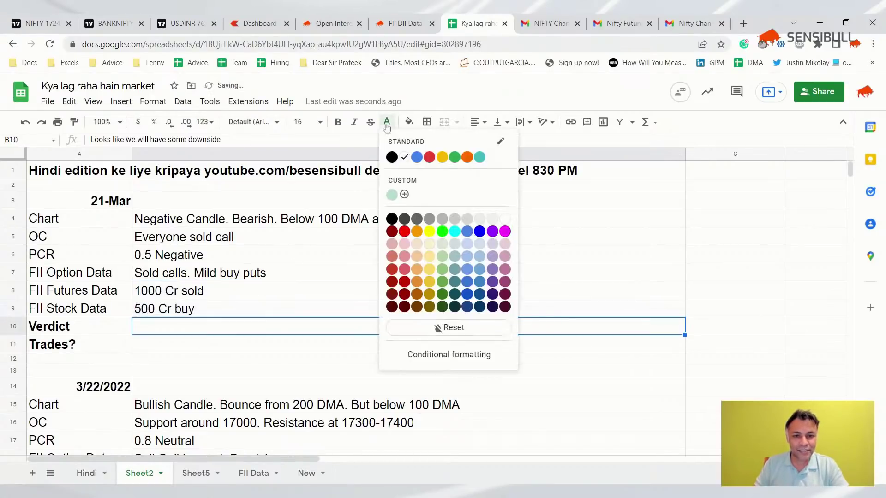
left_click(392, 157)
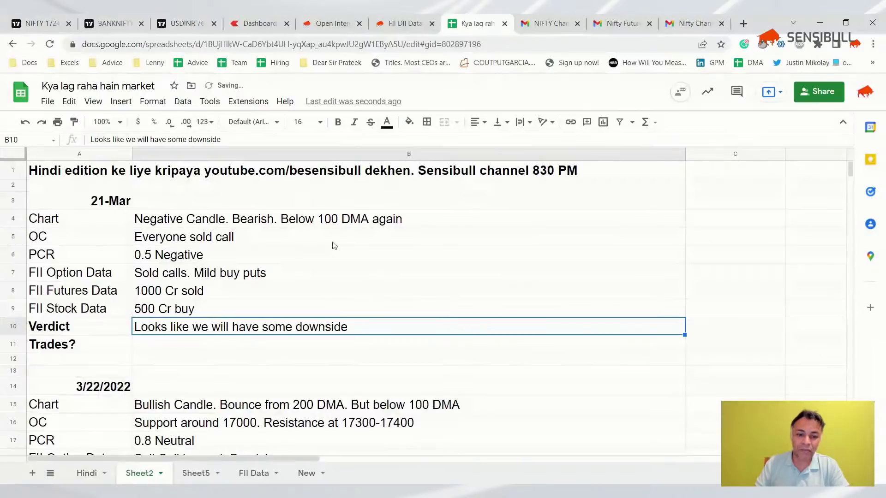
left_click(266, 347)
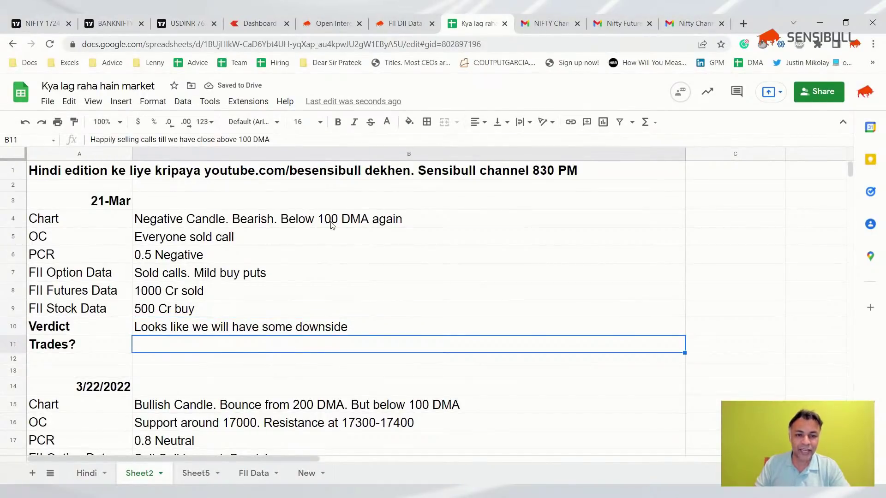
left_click(390, 124)
left_click(392, 157)
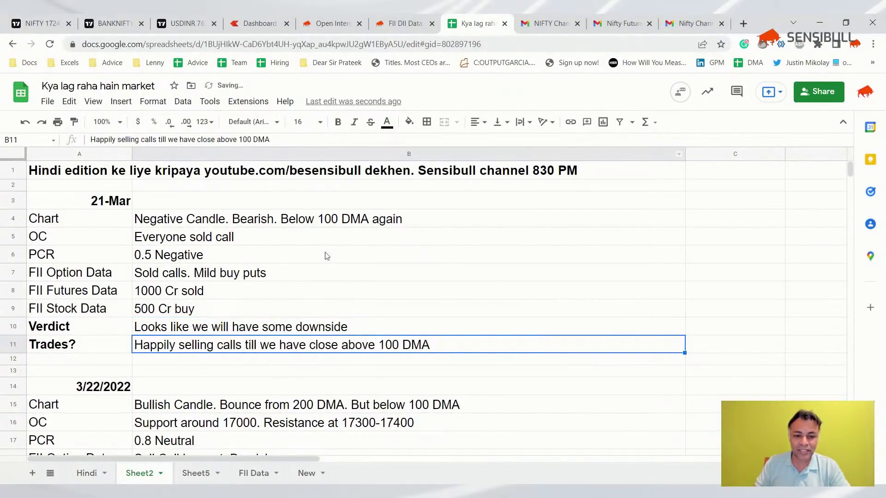
scroll(323, 266, "down", 2)
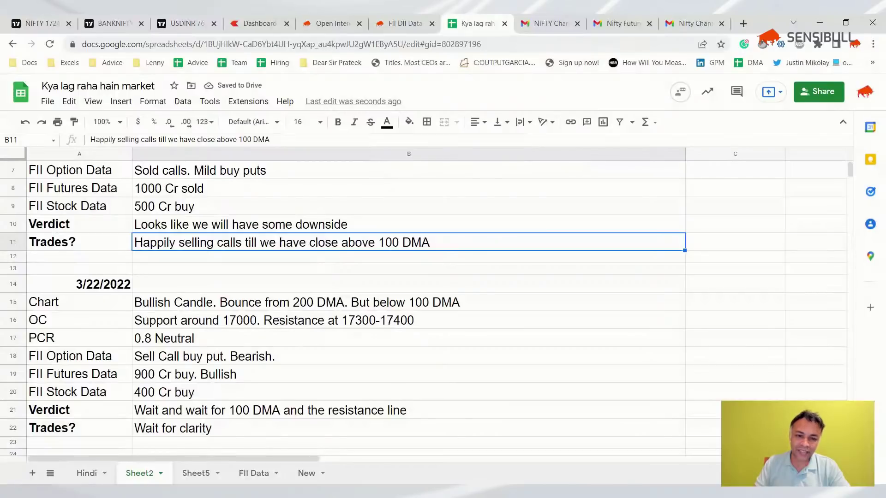
Step: Scroll down Sheet2 past the 3/22/2022 verdict in B21 to review older notes
scroll(324, 252, "down", 1)
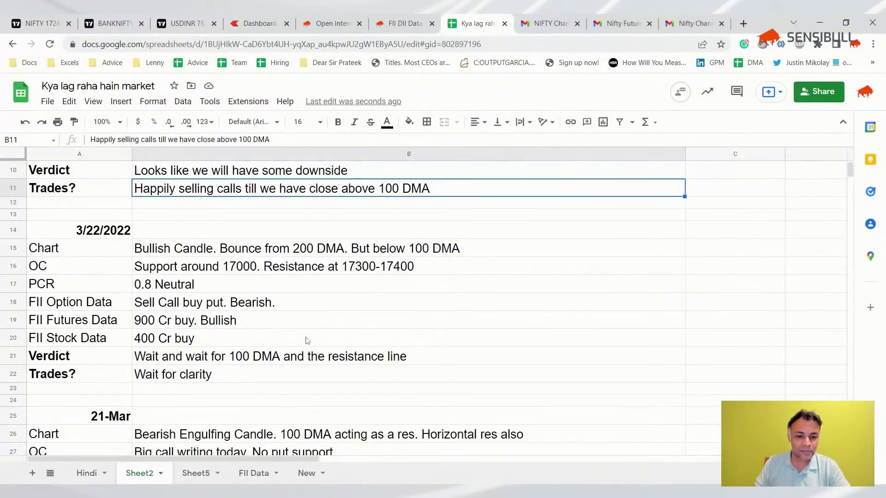
left_click(293, 363)
scroll(293, 360, "down", 2)
scroll(267, 322, "down", 2)
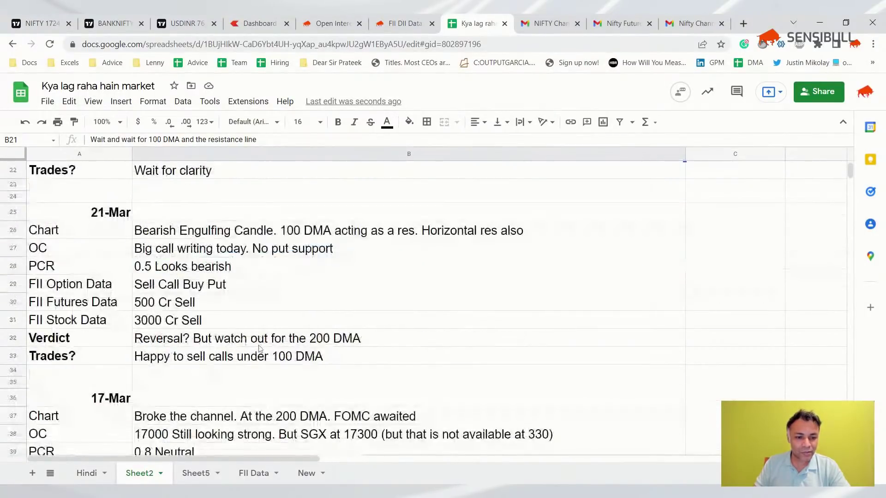
scroll(255, 362, "up", 5)
scroll(257, 360, "down", 2)
scroll(256, 360, "down", 2)
scroll(256, 361, "up", 3)
scroll(256, 361, "down", 3)
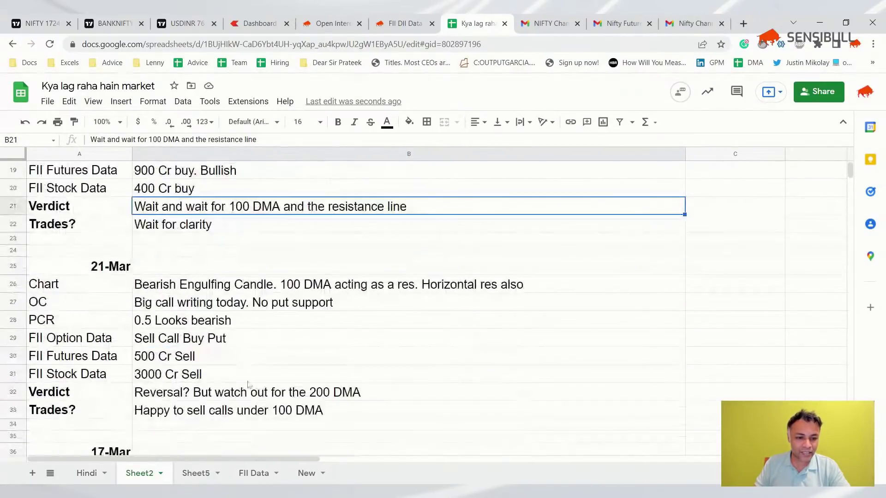
Step: Check the older 21-Mar trades note in B33, then return to the chart note in B4
left_click(240, 413)
scroll(241, 414, "down", 2)
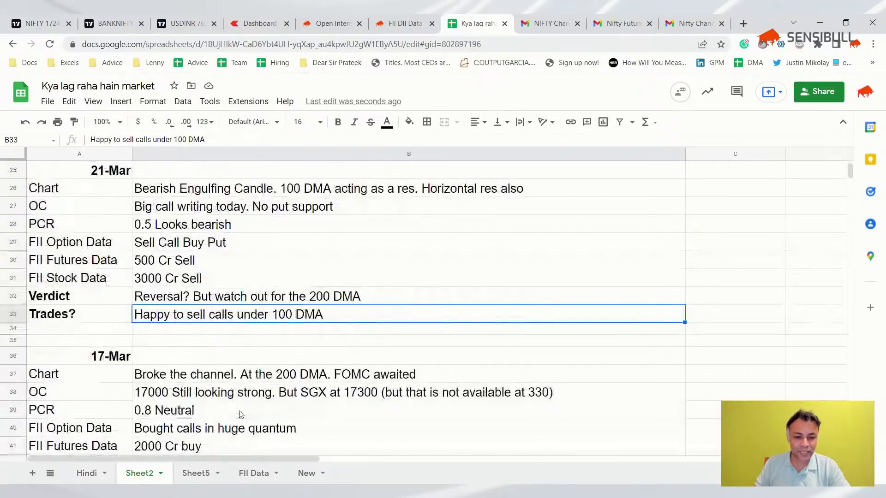
scroll(240, 413, "down", 1)
scroll(240, 413, "up", 9)
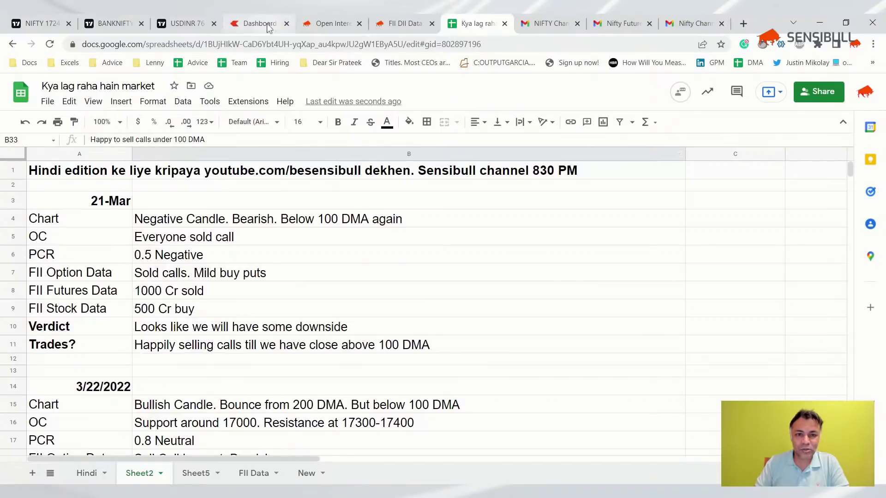
left_click(292, 222)
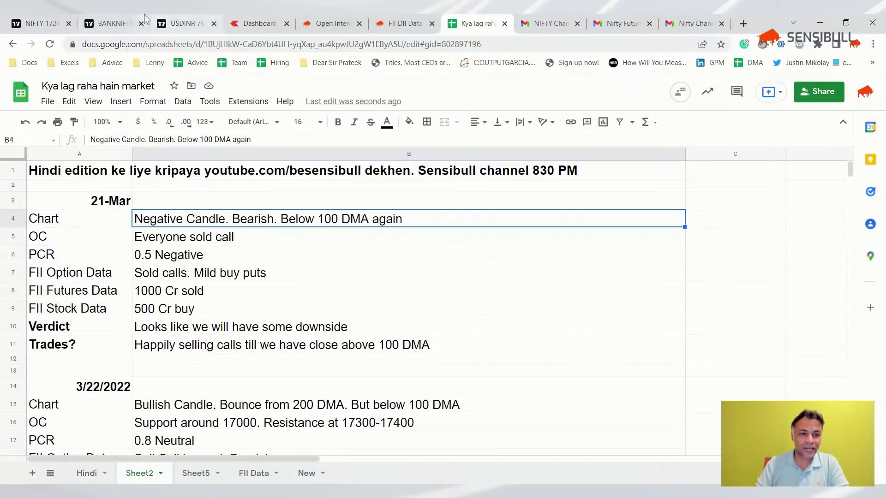
left_click(113, 24)
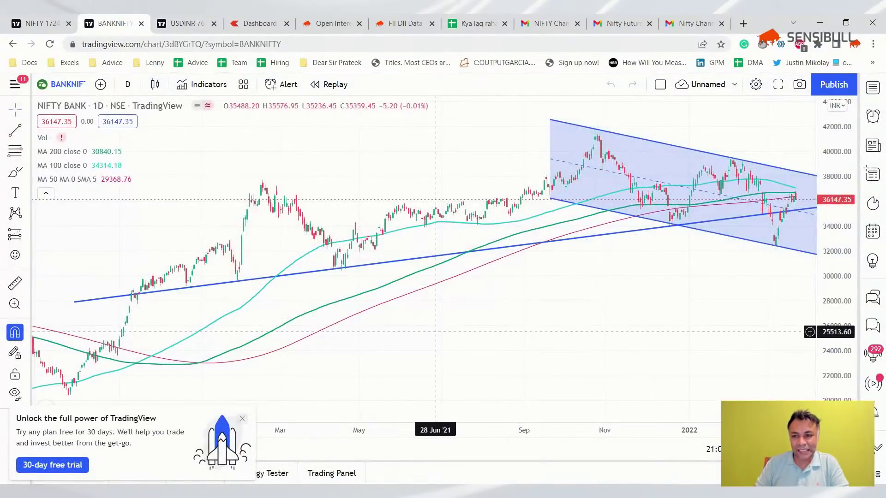
Step: Scroll BANKNIFTY to recent dates and stretch the price axis to enlarge candles in the falling channel
scroll(480, 316, "right", 5)
scroll(470, 317, "right", 5)
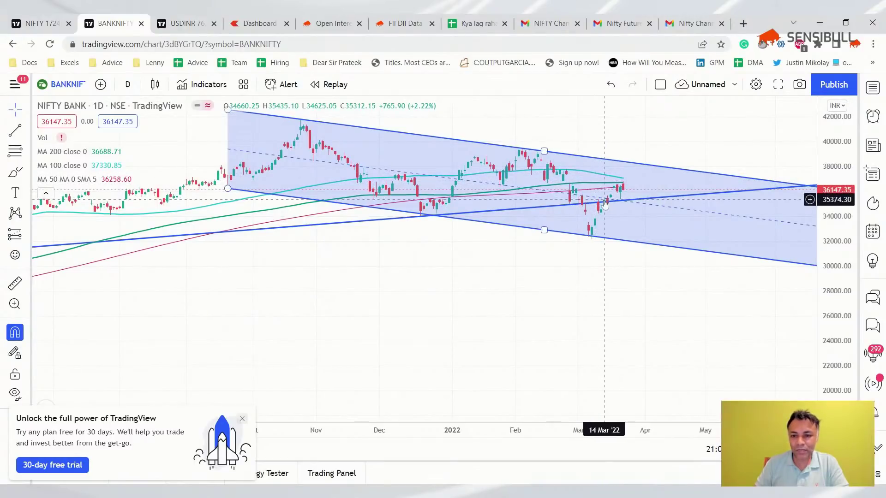
left_click_drag(830, 261, 827, 273)
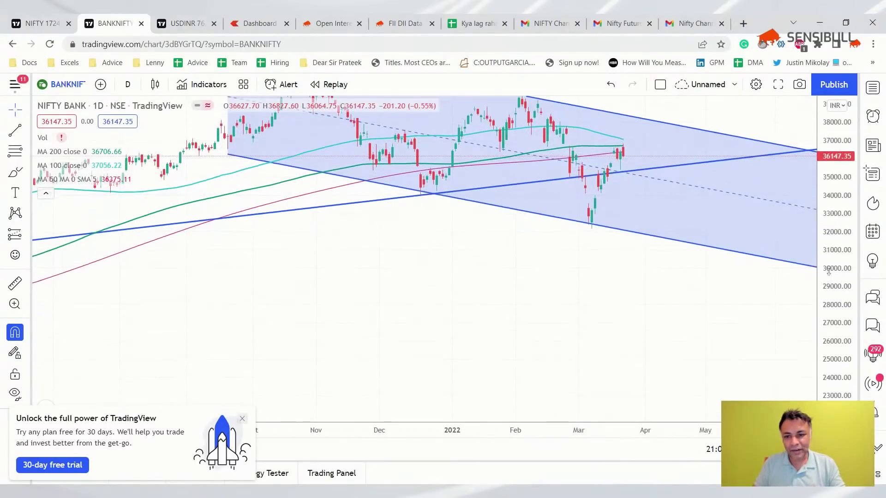
left_click_drag(618, 314, 595, 364)
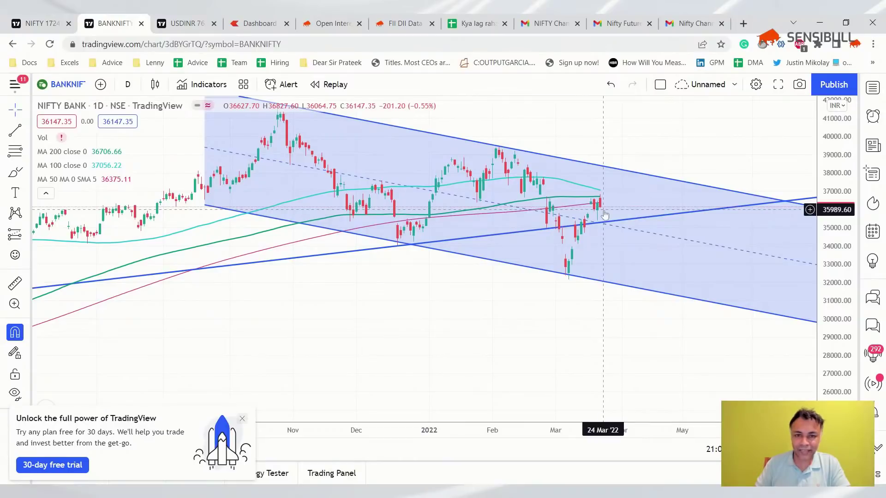
left_click(183, 24)
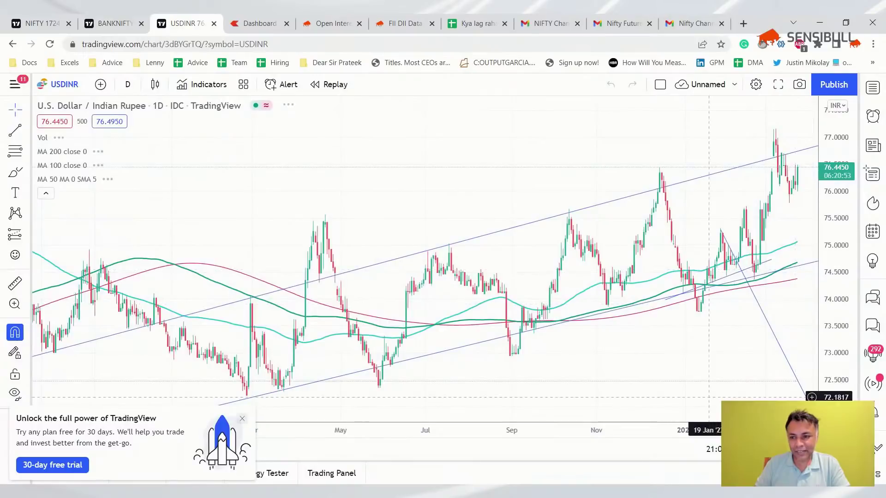
Step: Zoom the USD/INR chart in on the last several months, then switch to the Kite dashboard
scroll(718, 377, "right", 5)
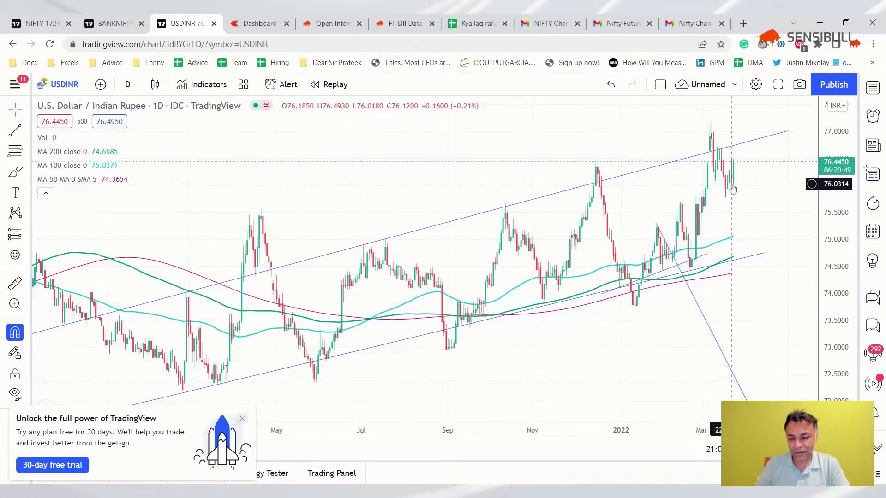
scroll(726, 187, "up", 3)
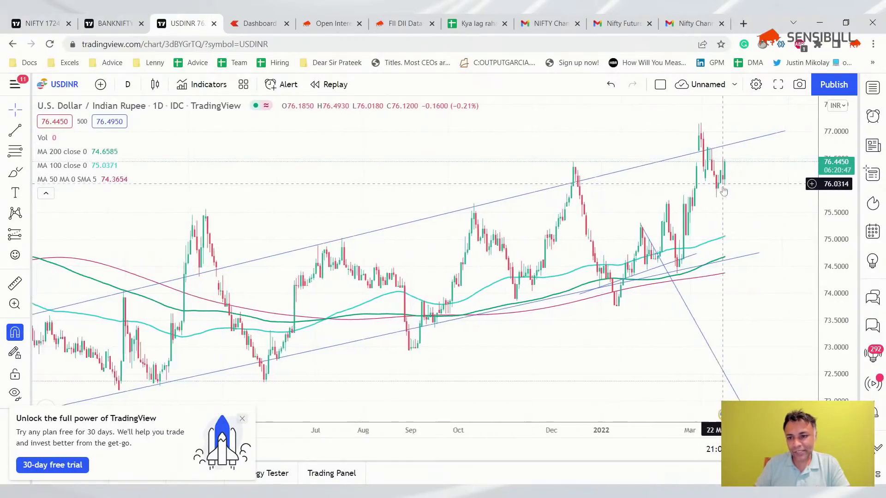
scroll(722, 186, "up", 1)
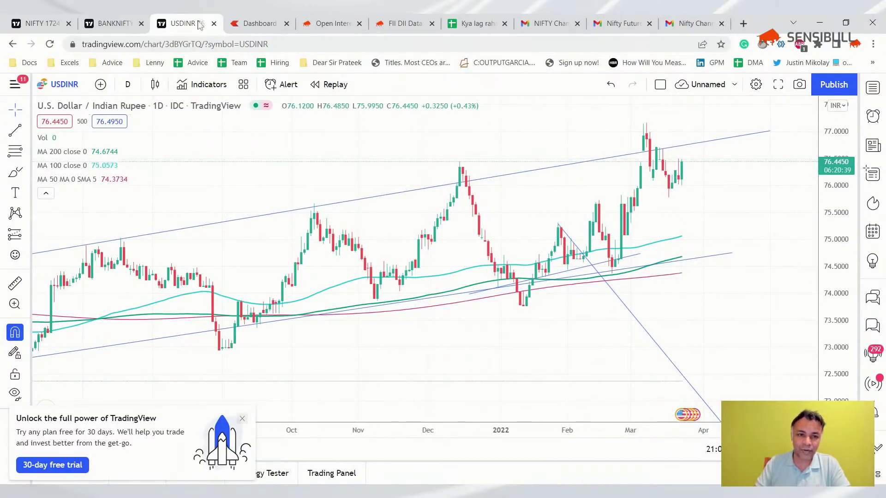
left_click(237, 18)
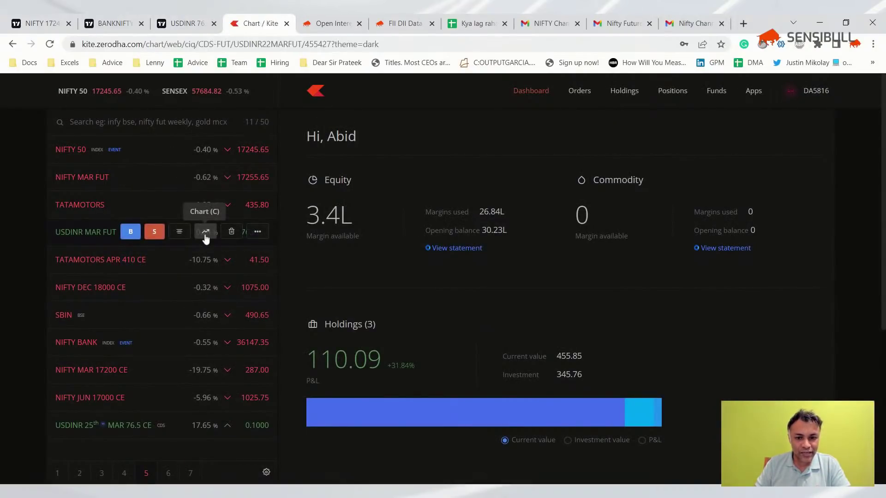
Step: Study the USDINR MAR FUT chart's channel in Kite, then return to TradingView's NIFTY 50 hourly chart
left_click(205, 235)
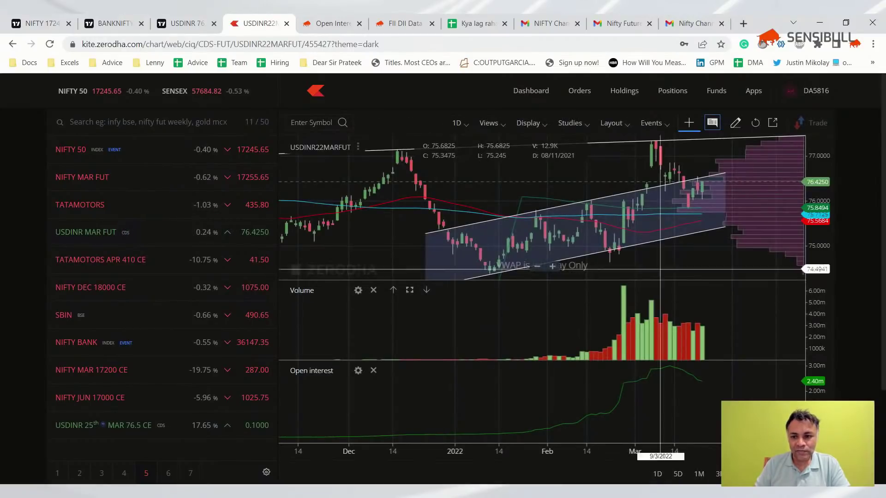
scroll(668, 182, "up", 5)
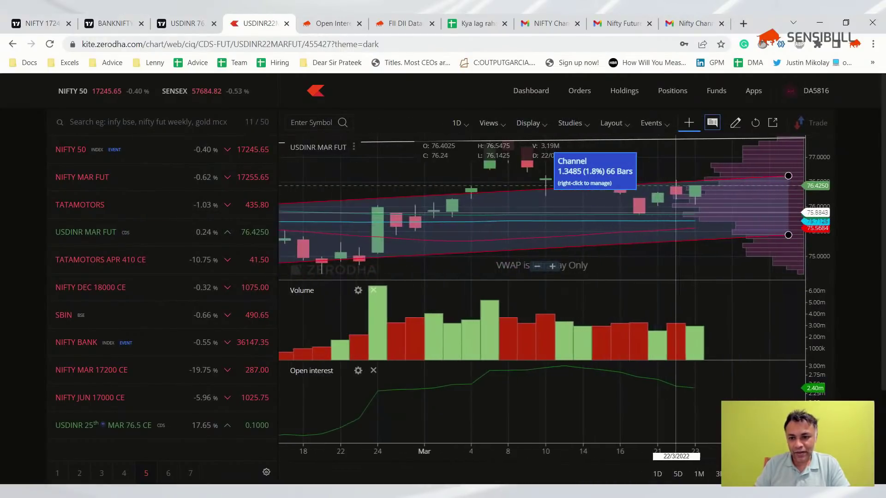
scroll(675, 185, "down", 5)
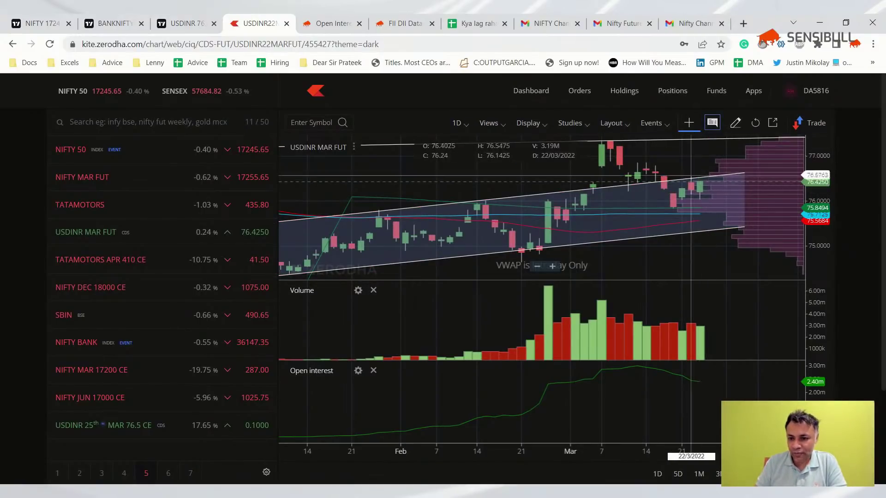
scroll(691, 184, "up", 2)
scroll(692, 212, "down", 3)
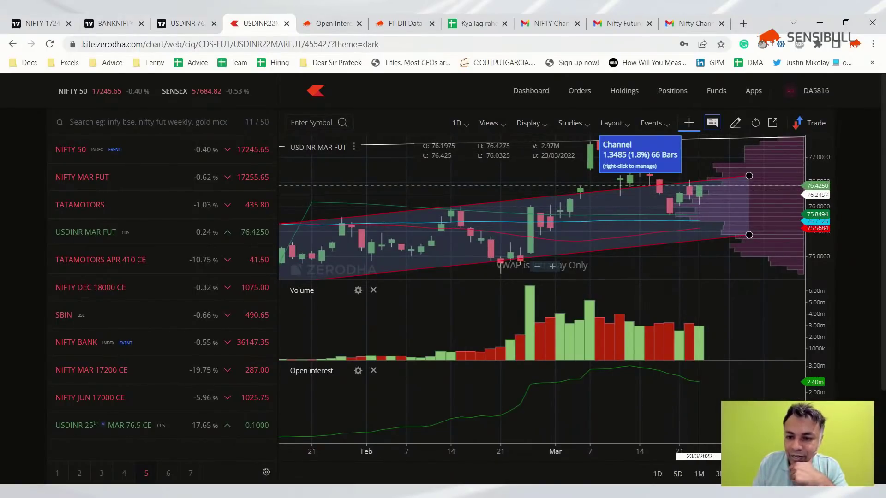
scroll(699, 194, "down", 3)
scroll(698, 191, "up", 6)
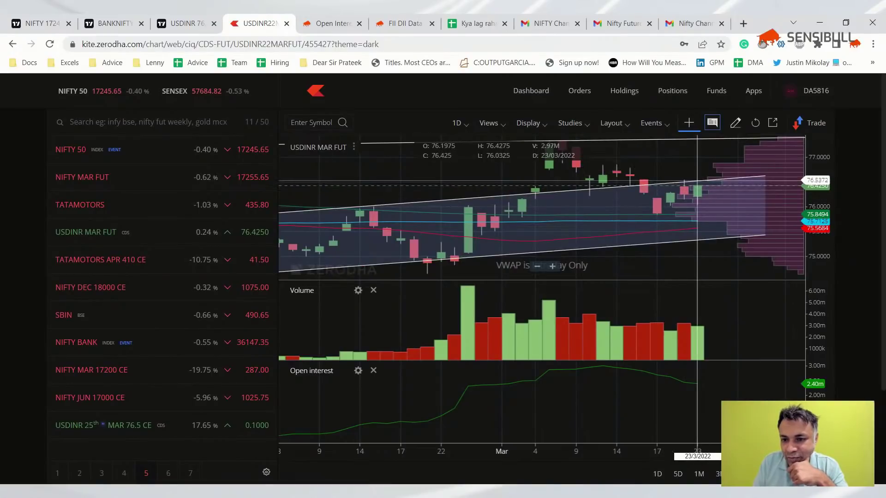
scroll(696, 194, "up", 4)
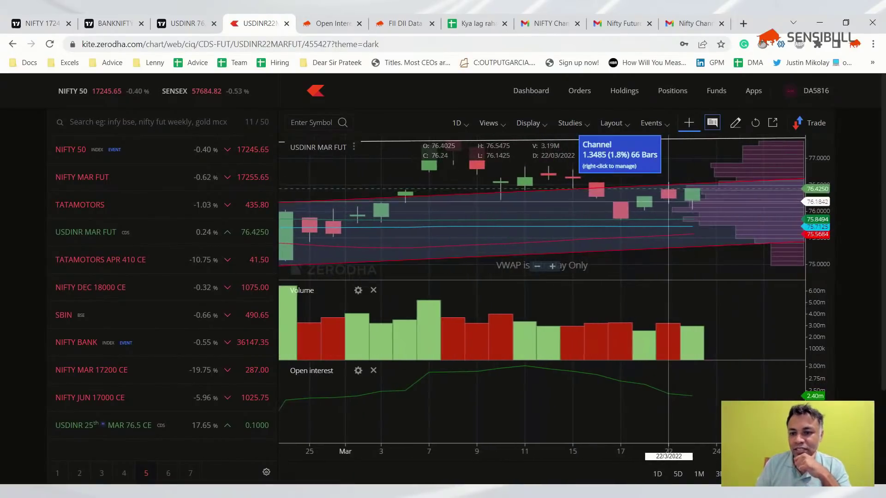
scroll(692, 205, "up", 5)
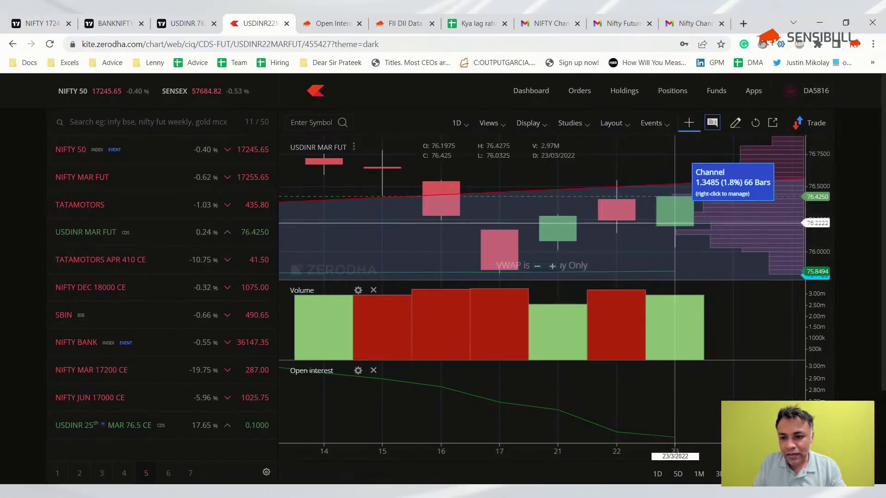
scroll(692, 194, "down", 5)
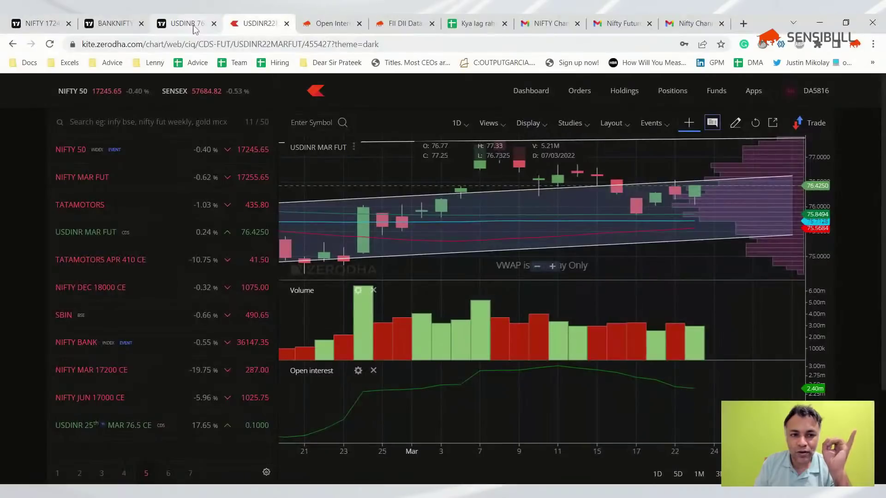
left_click(118, 26)
left_click(41, 23)
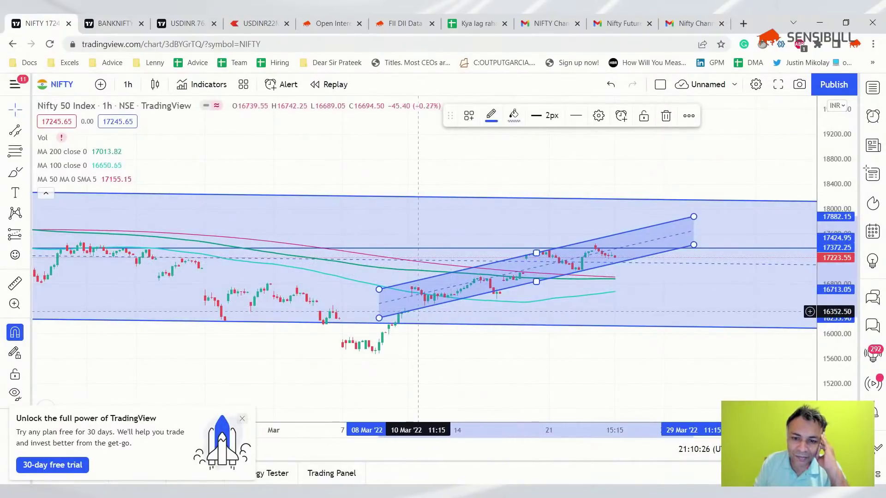
Step: Move the rising channel's start to the 08 Mar low, end it at 28 Mar, and lower its upper line
mouse_move(380, 319)
left_mouse_down()
mouse_move(465, 324)
mouse_move(462, 299)
mouse_move(516, 300)
mouse_move(497, 306)
left_mouse_up()
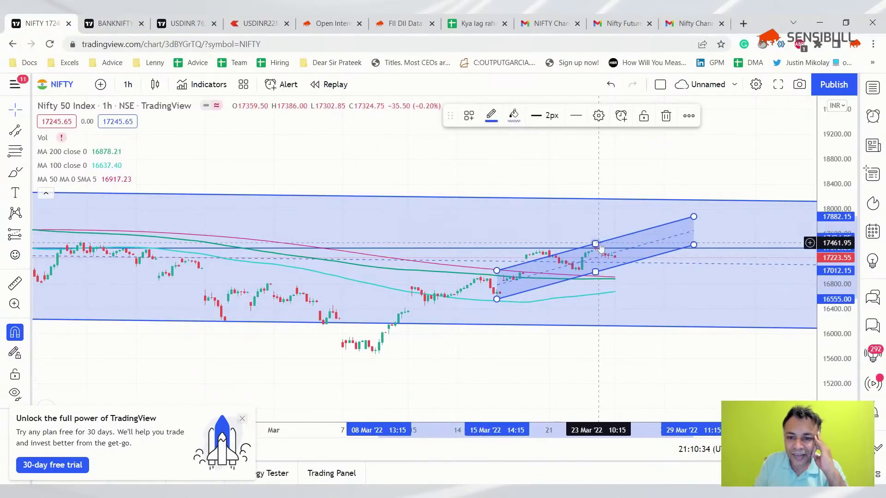
mouse_move(595, 243)
left_mouse_down()
mouse_move(570, 193)
mouse_move(538, 259)
mouse_move(535, 250)
left_mouse_up()
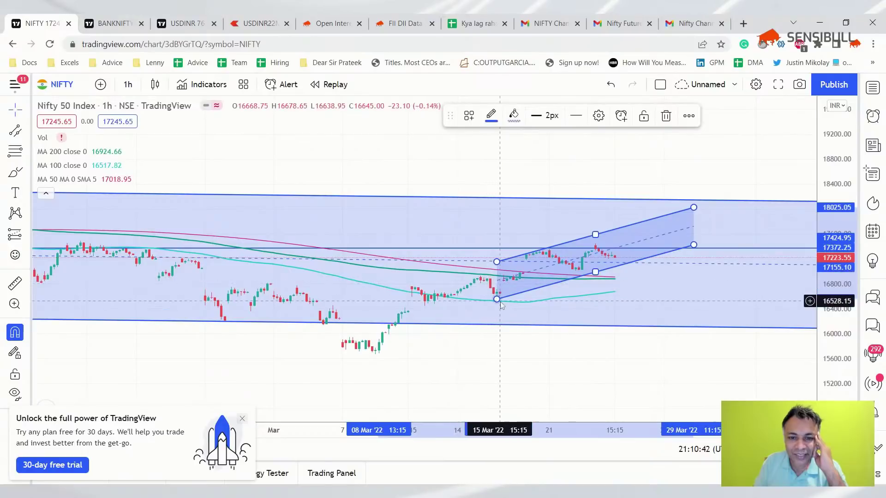
mouse_move(497, 304)
left_mouse_down()
mouse_move(470, 308)
mouse_move(405, 345)
mouse_move(385, 342)
mouse_move(386, 325)
left_mouse_up()
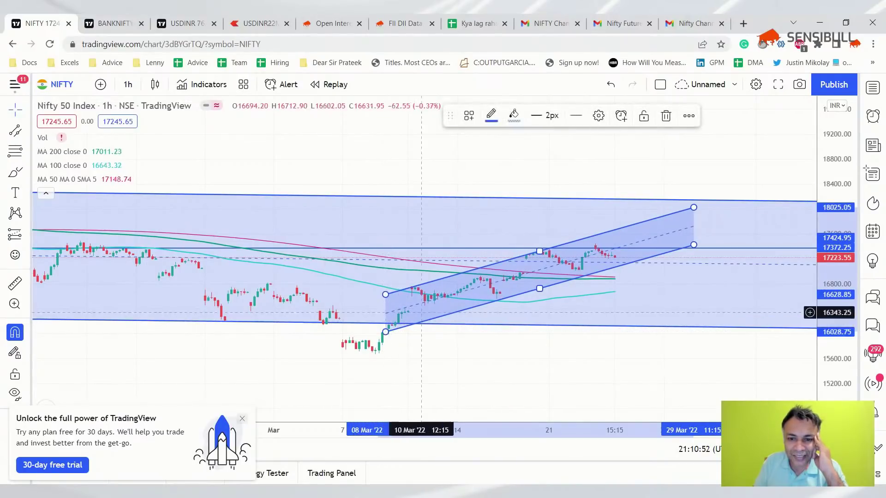
left_click_drag(693, 207, 664, 206)
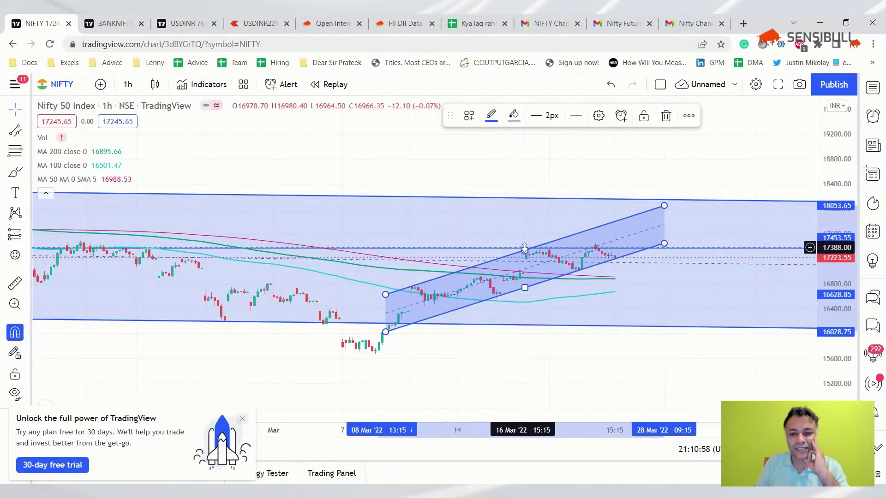
mouse_move(525, 250)
left_mouse_down()
mouse_move(520, 262)
mouse_move(523, 256)
left_mouse_up()
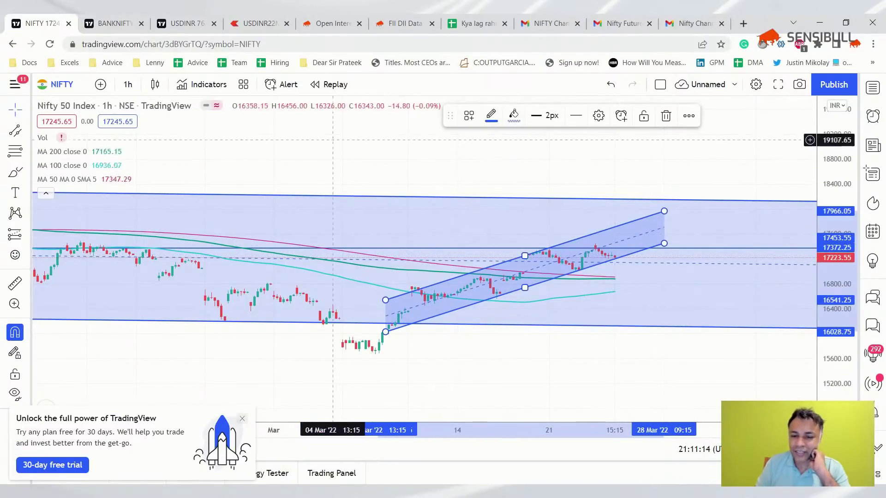
scroll(269, 192, "down", 5)
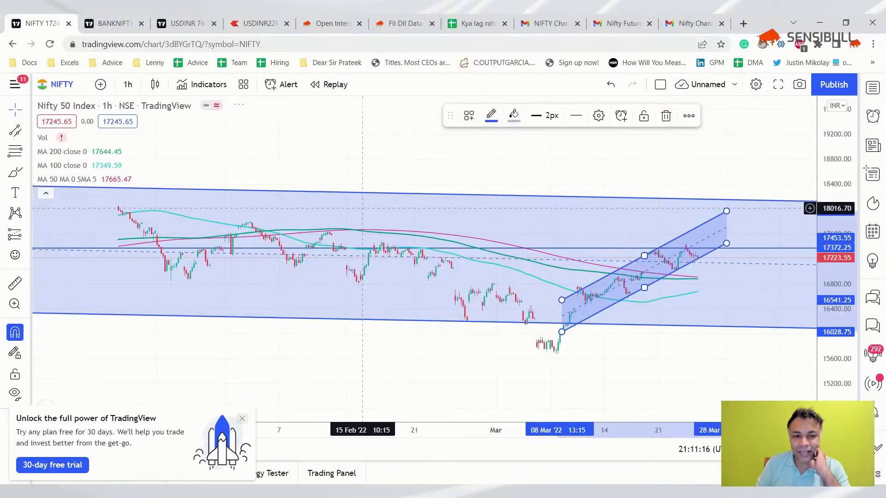
Step: Switch the NIFTY chart to 1-day candles and adjust the zoom
left_click(127, 84)
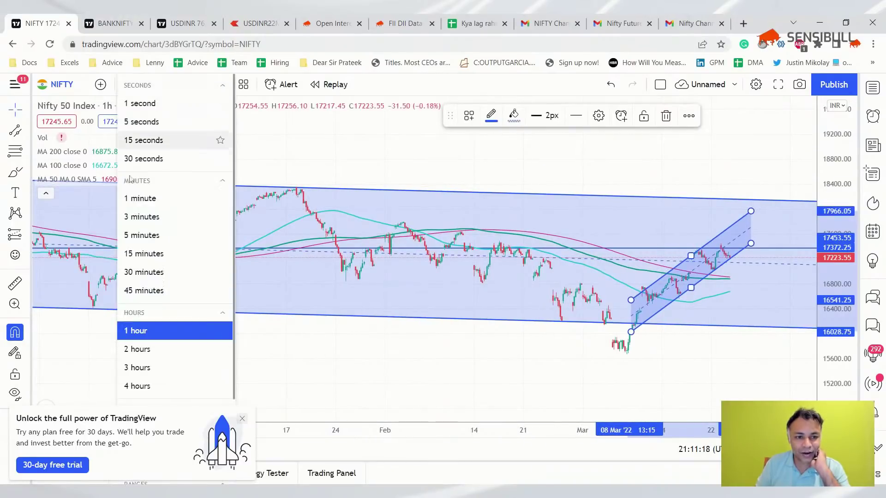
scroll(144, 378, "down", 3)
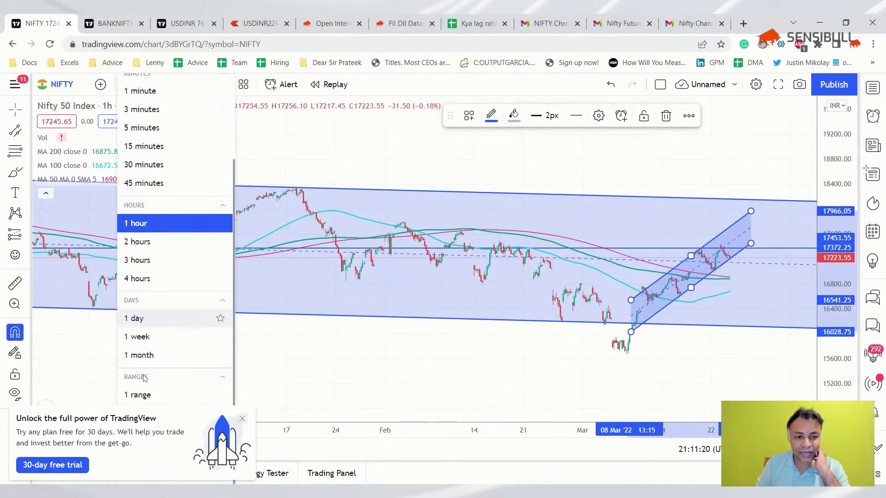
left_click(138, 317)
scroll(502, 271, "up", 5)
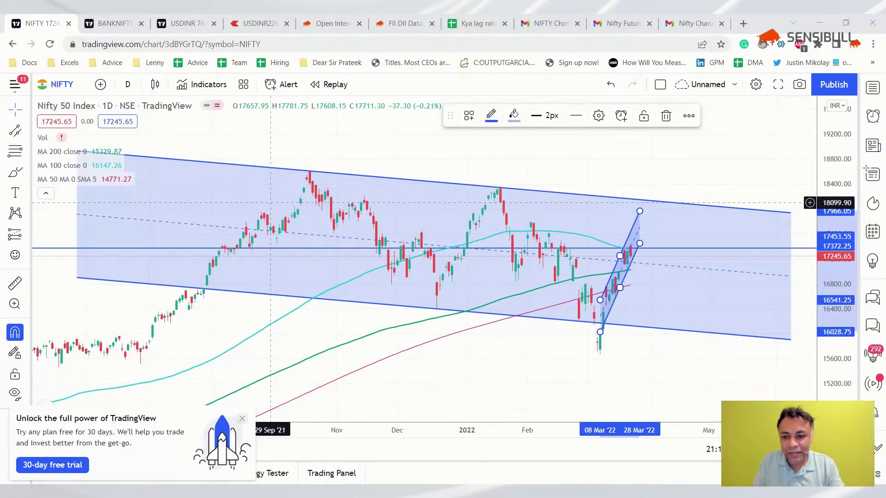
Step: Deselect the parallel channel and look through the crosshair and line drawing tool lists
left_click(27, 112)
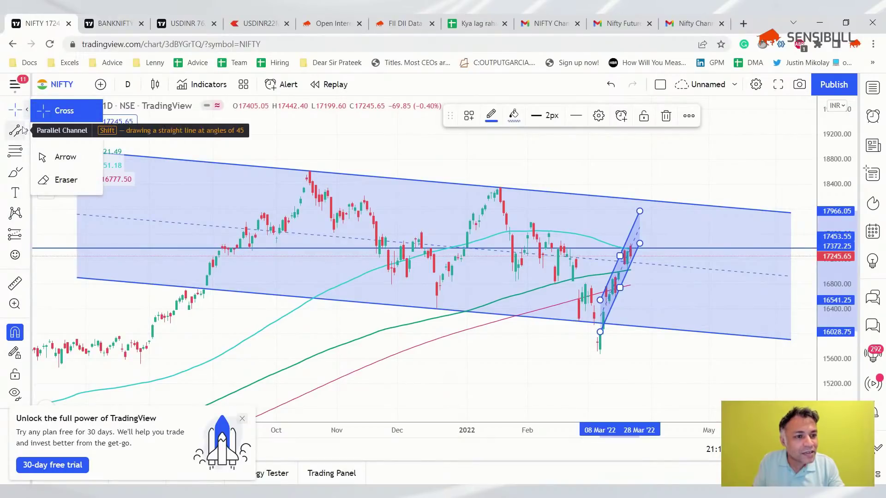
key("Escape")
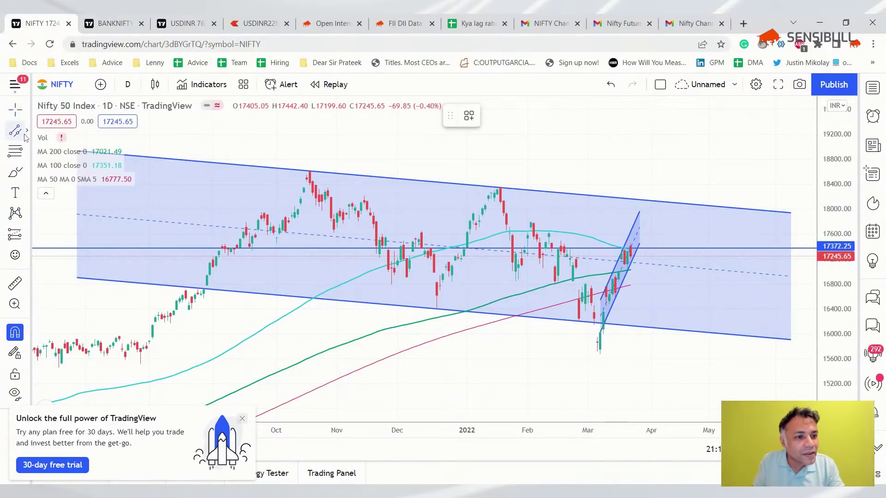
left_click(27, 133)
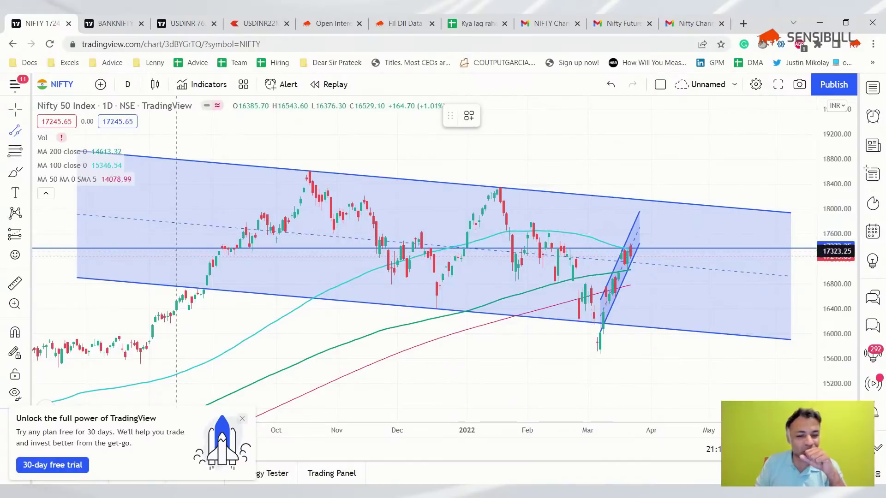
scroll(650, 314, "up", 5)
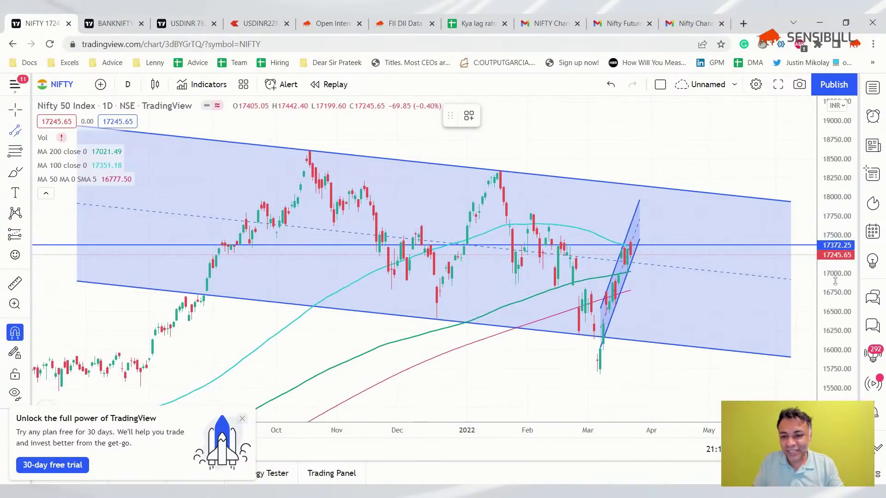
scroll(651, 314, "up", 2)
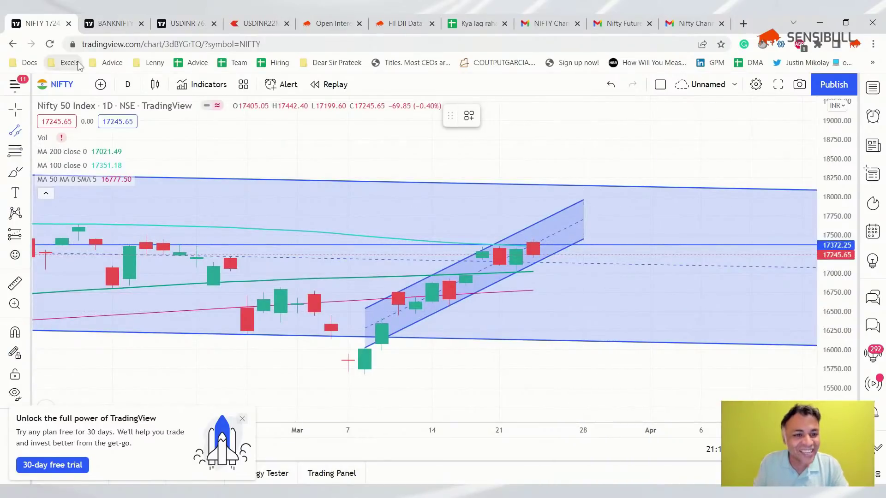
Step: Switch the NIFTY chart to the 1-hour timeframe and zoom in on the March rally
left_click(127, 84)
left_click(136, 331)
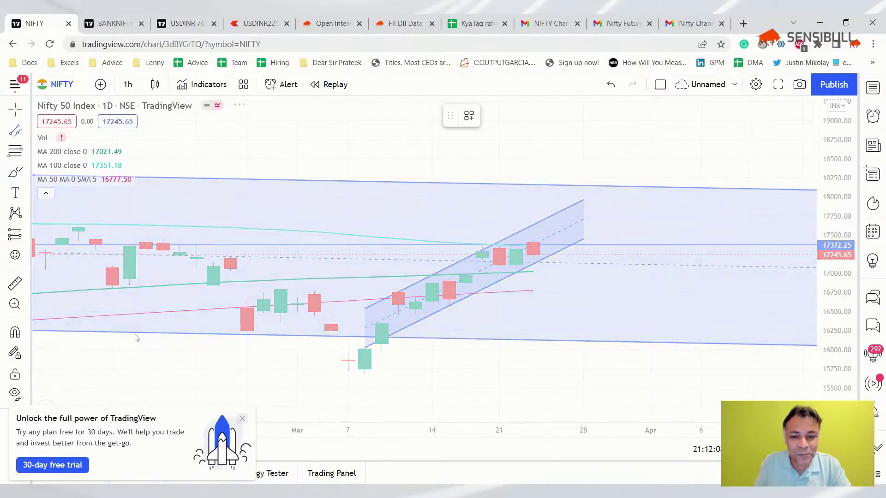
scroll(444, 284, "up", 3)
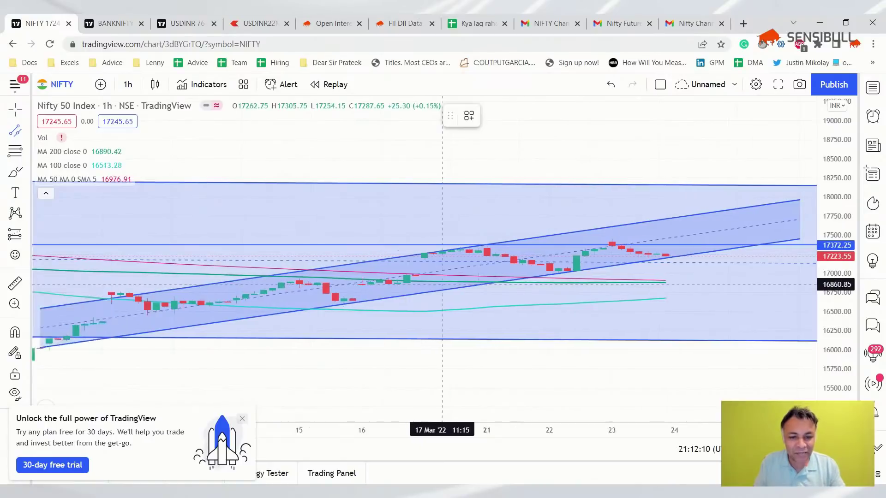
scroll(445, 284, "down", 2)
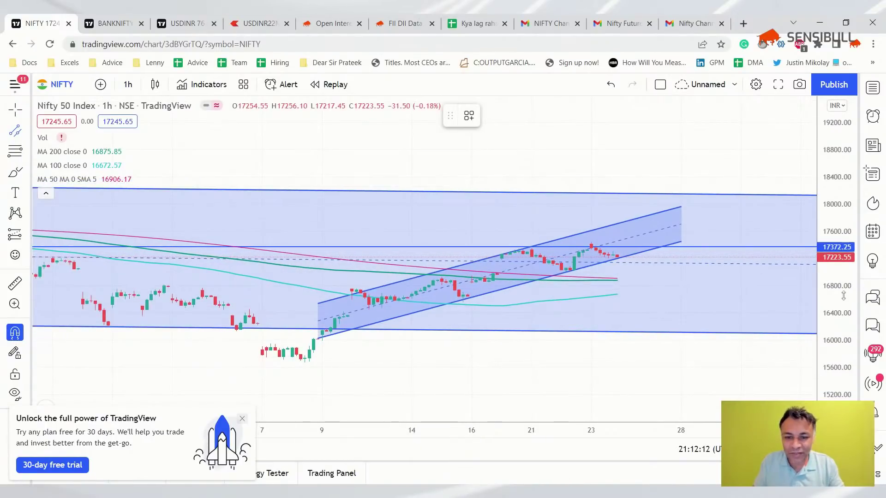
scroll(471, 284, "down", 2)
scroll(472, 279, "up", 3)
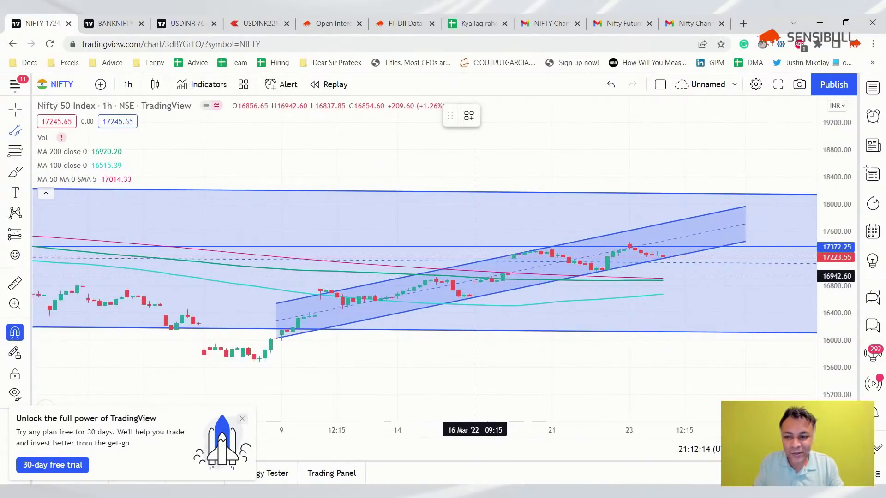
scroll(473, 276, "down", 1)
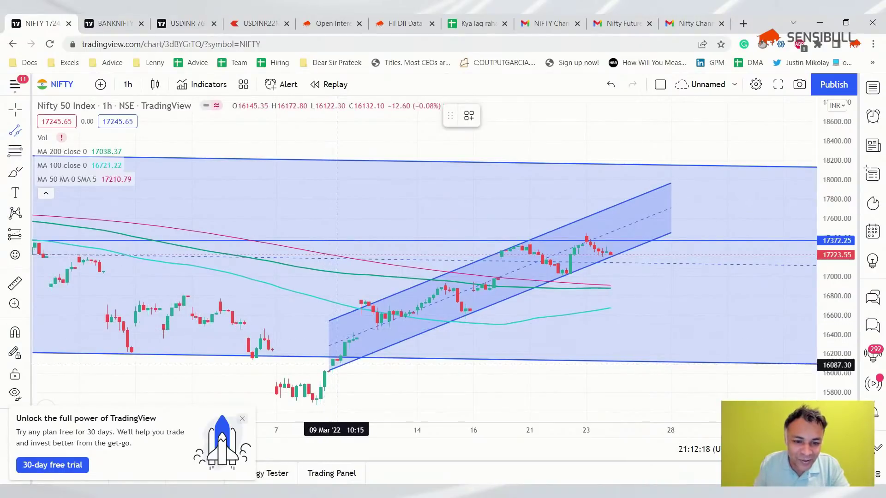
Step: Start and cancel a trend line at the early-March low, then select the rising parallel channel
left_click(328, 372)
key("Escape")
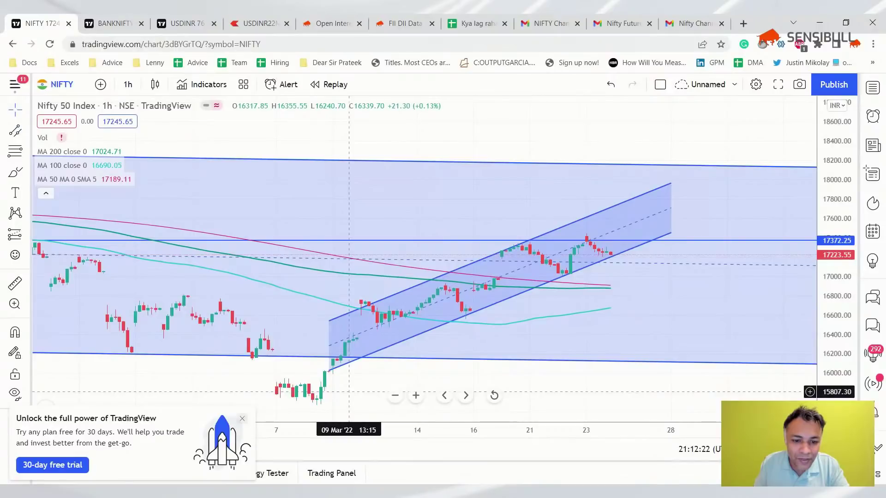
left_click(328, 320)
Step: Extend the rising channel back to the early-March lows and raise its 28 Mar end to about 17934
left_click_drag(329, 320, 316, 316)
left_click_drag(671, 233, 674, 238)
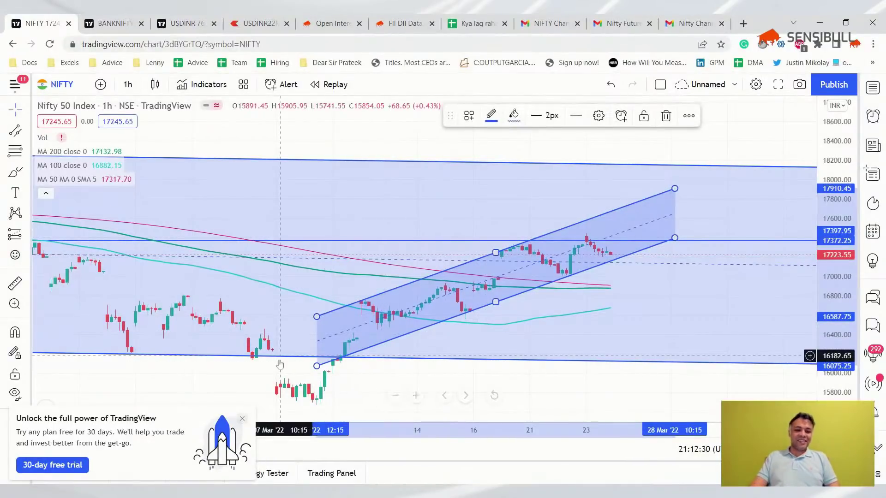
left_click_drag(316, 366, 241, 398)
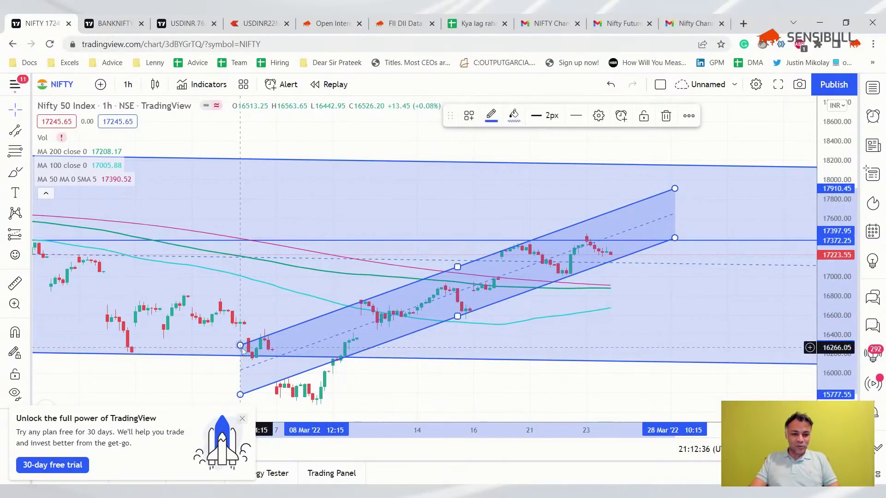
left_click_drag(240, 345, 233, 347)
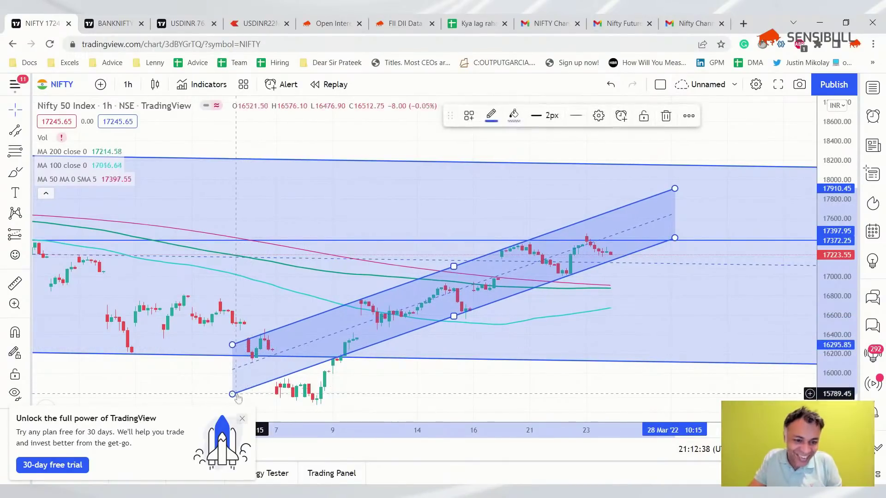
left_click_drag(233, 394, 233, 396)
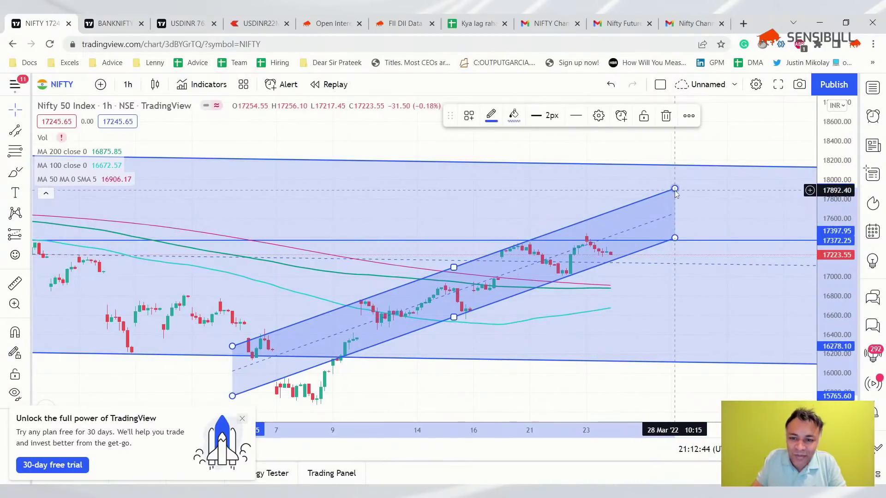
left_click_drag(674, 189, 670, 187)
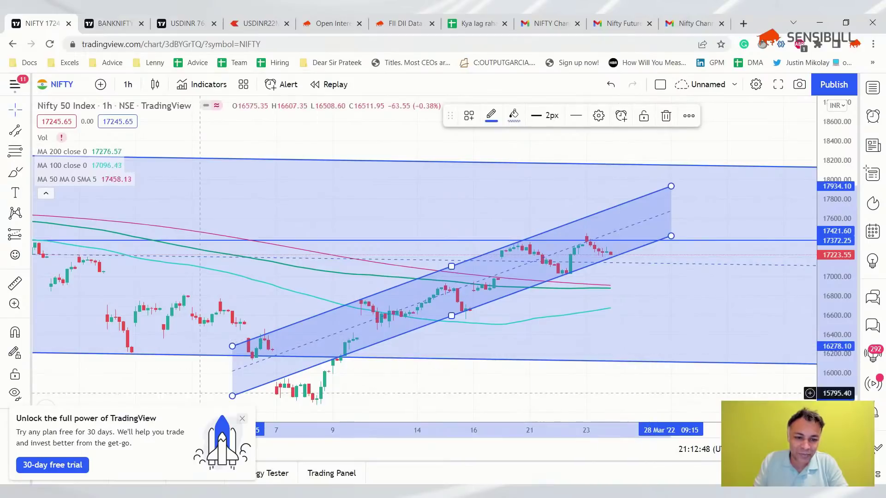
left_click_drag(232, 395, 236, 395)
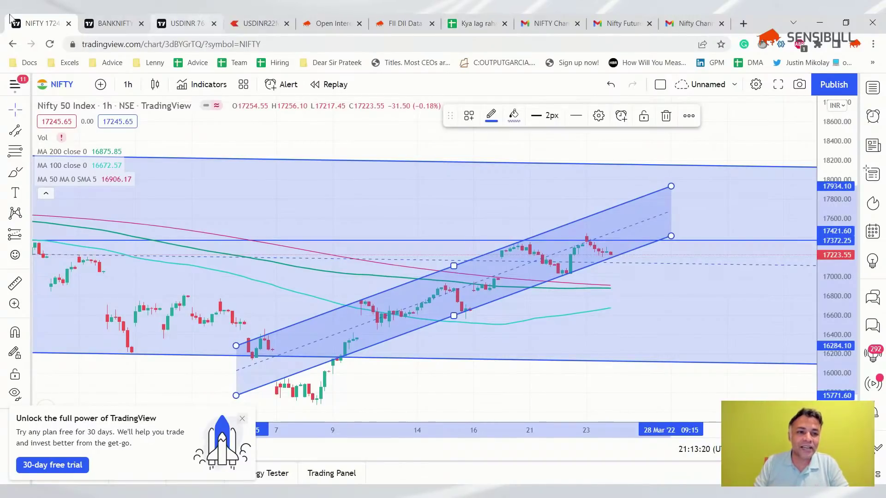
Step: Switch the NIFTY chart back to 1-day candles and zoom in, then go to the BANKNIFTY chart
left_click(131, 87)
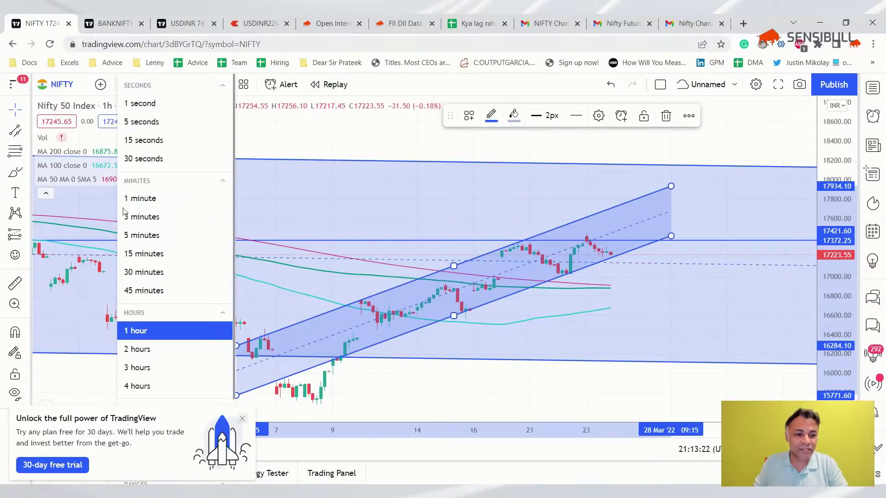
scroll(149, 319, "down", 3)
left_click(137, 318)
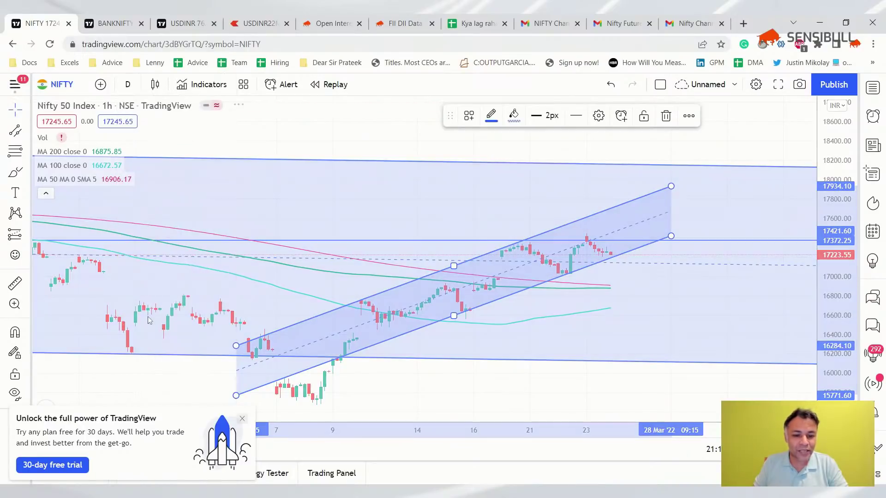
scroll(557, 353, "up", 3)
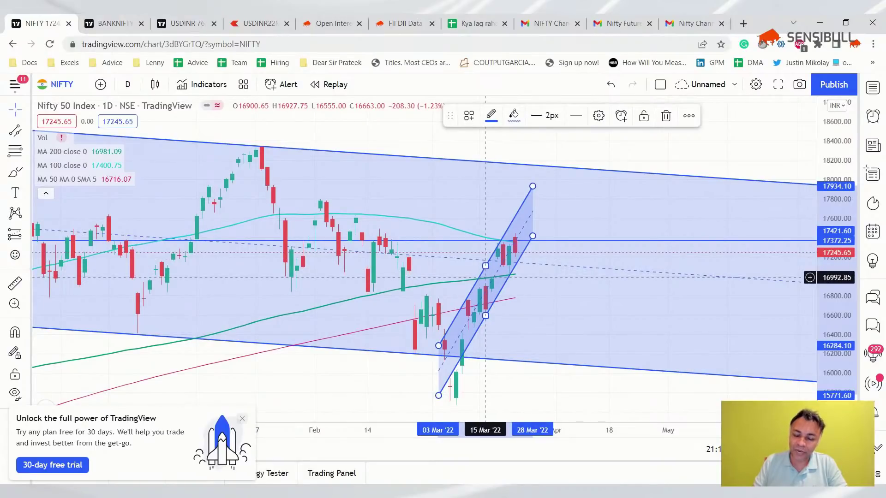
left_click(117, 23)
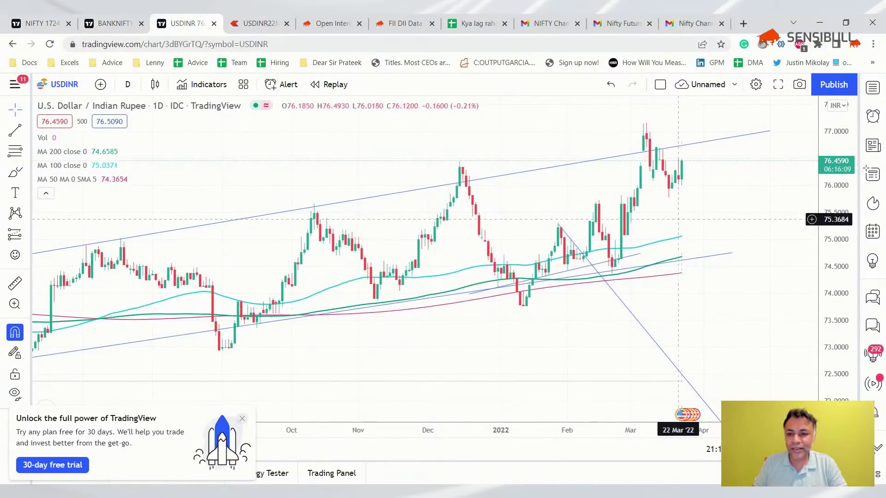
Step: Switch to the Kite USDINR22MARFUT chart and zoom out to show mid-January to late March
left_click(259, 23)
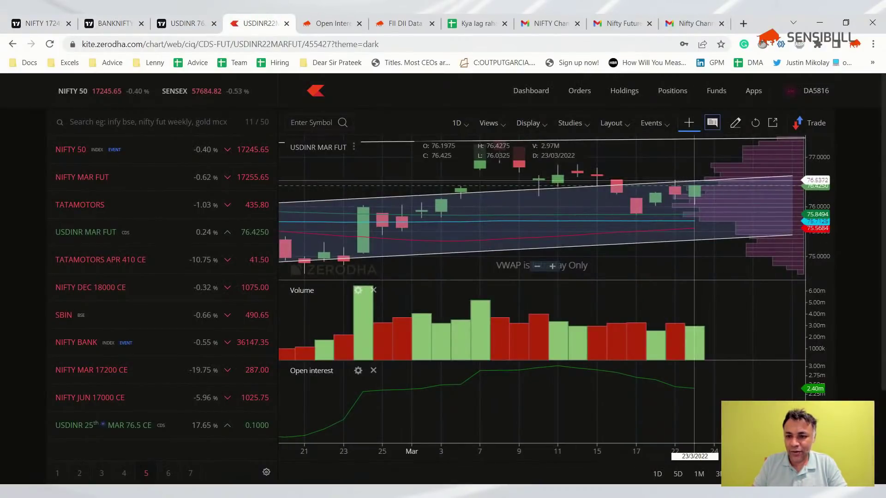
scroll(696, 157, "down", 3)
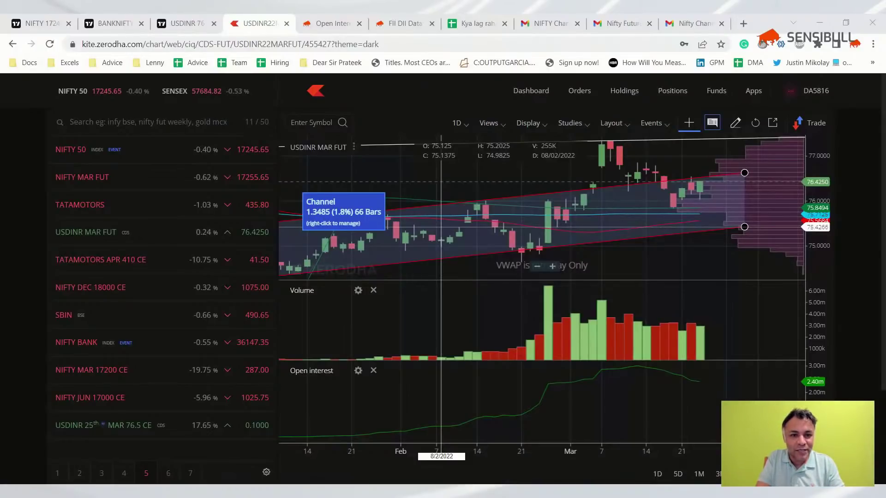
Step: Look up SGX Nifty in a new tab, showing 17,256 down 106.80
key("ctrl+t")
type("sgxnifty.org")
key("Return")
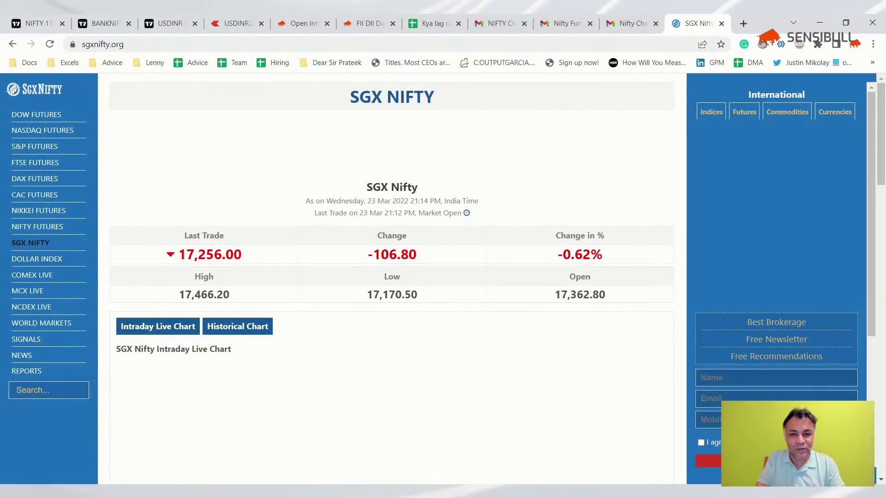
Step: Search Google for 'djia' to check the Dow Jones at 34,537.91, down 0.77%
left_click(250, 19)
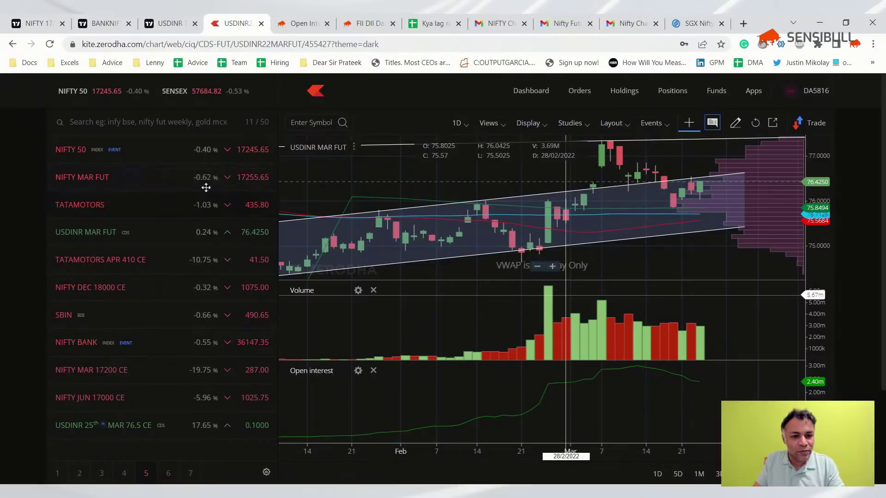
left_click(694, 23)
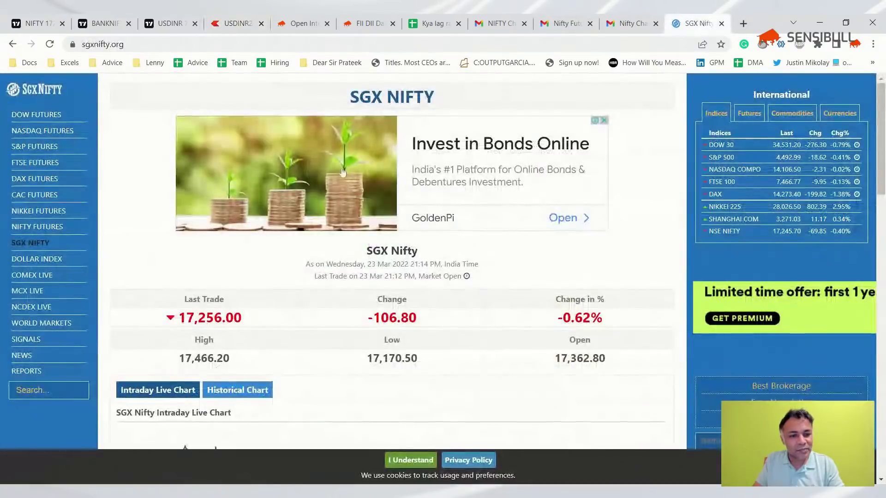
key("ctrl+l")
type("djia")
key("Return")
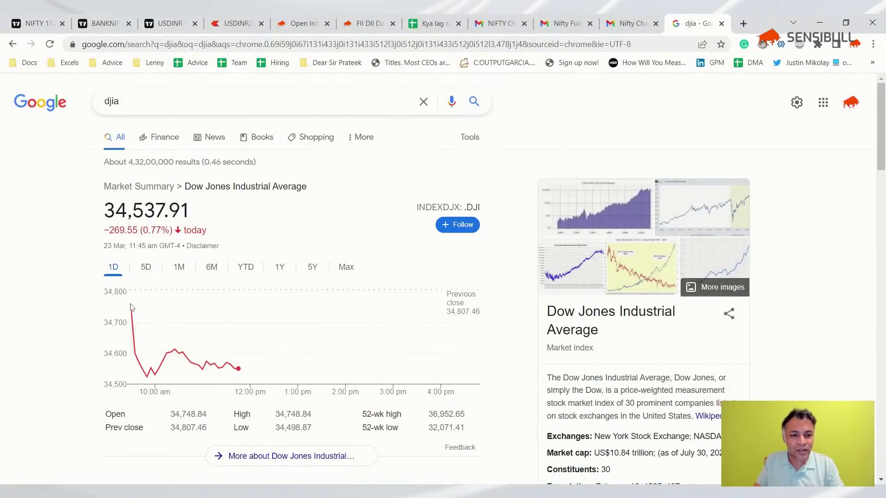
Step: Close the 'djia' search results to get back to the emailed Nifty Chart screenshot
key("ctrl+w")
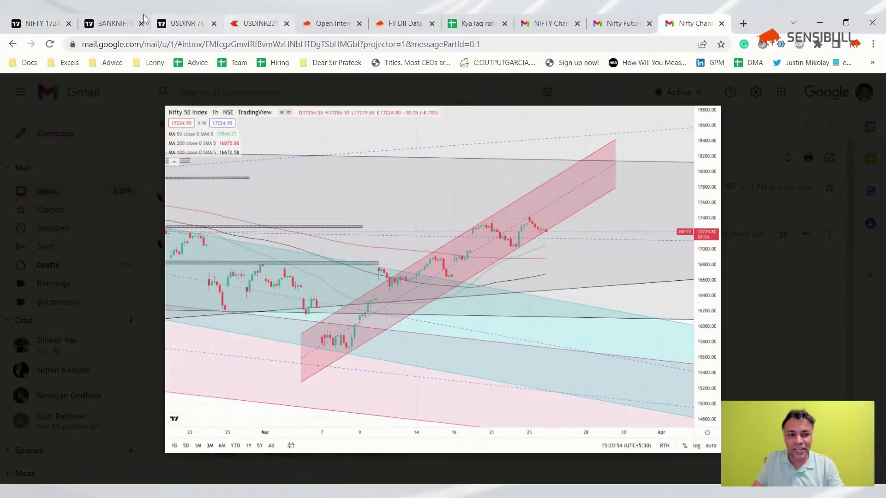
Step: Glance at FII/DII data, then bring up the Mar 23 NIFTY call/put OI by strike around 17272.25
left_click(396, 23)
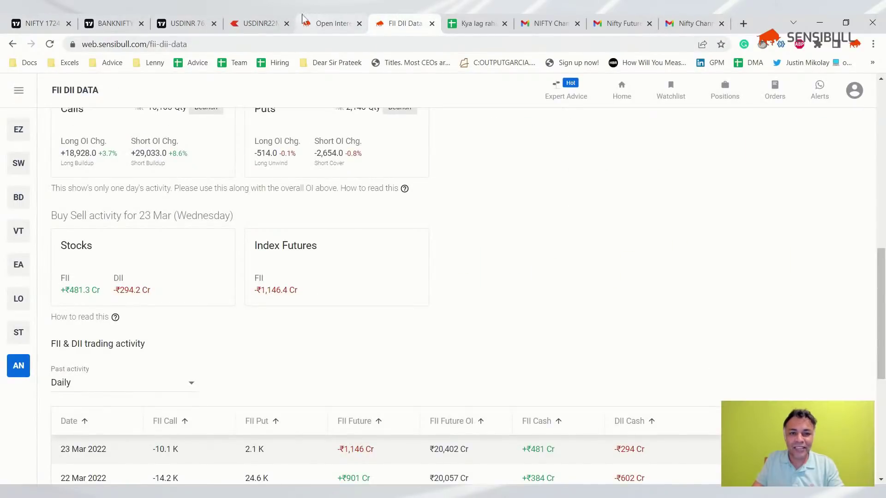
left_click(331, 23)
scroll(568, 243, "down", 4)
scroll(568, 244, "up", 3)
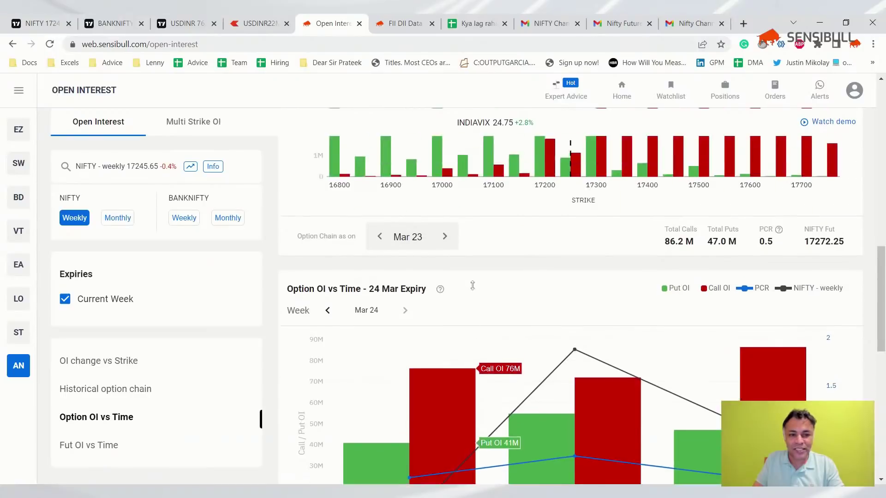
scroll(567, 244, "up", 2)
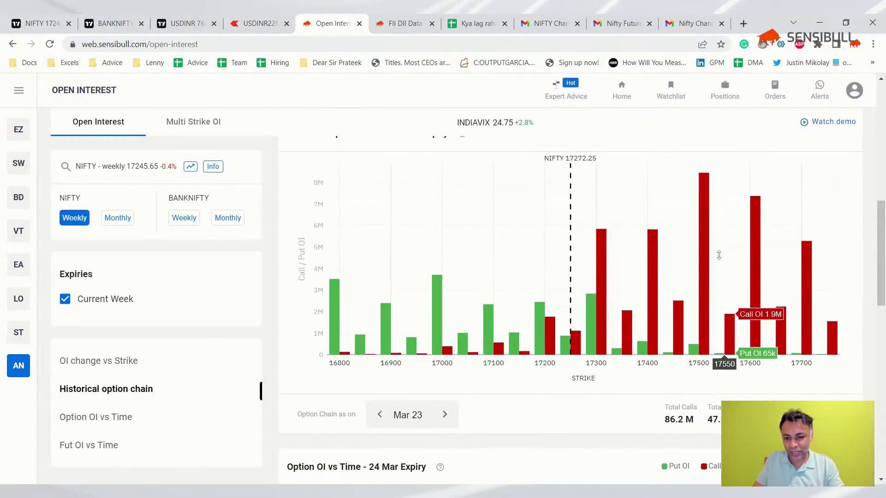